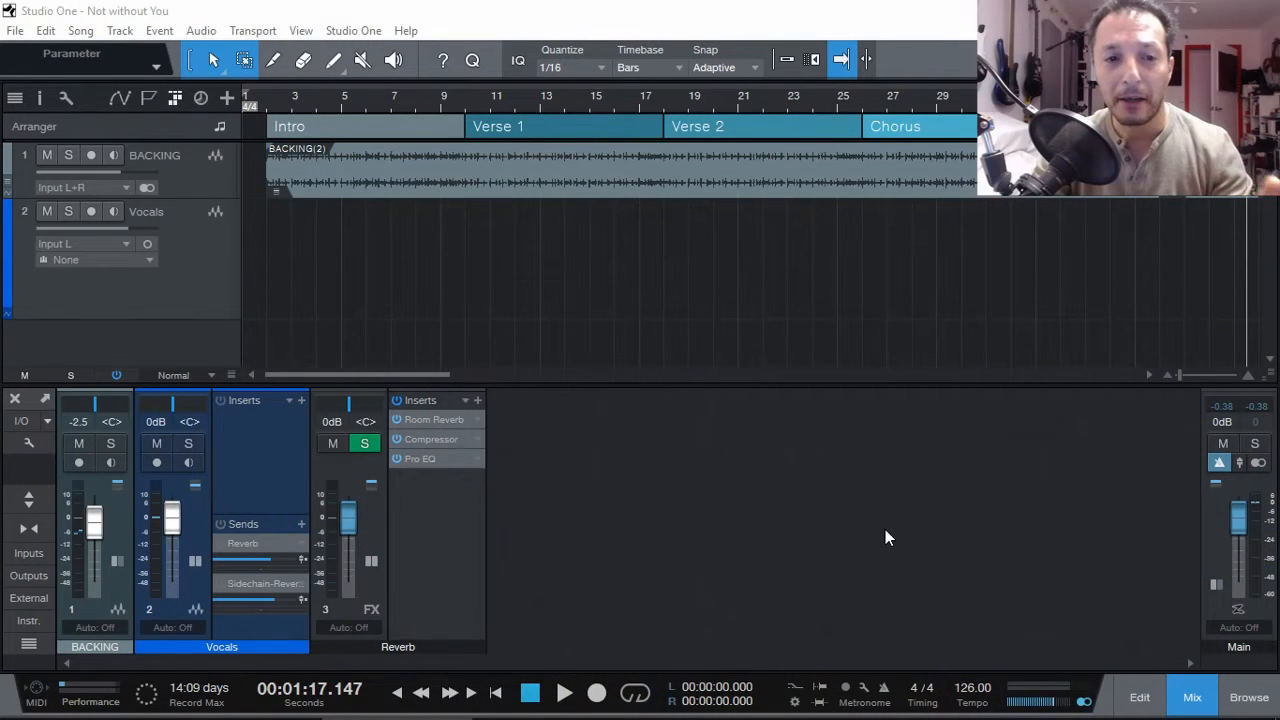
Select the Vocals channel strip in the mixer
{"action": "left_click", "coordinate": [237, 481]}
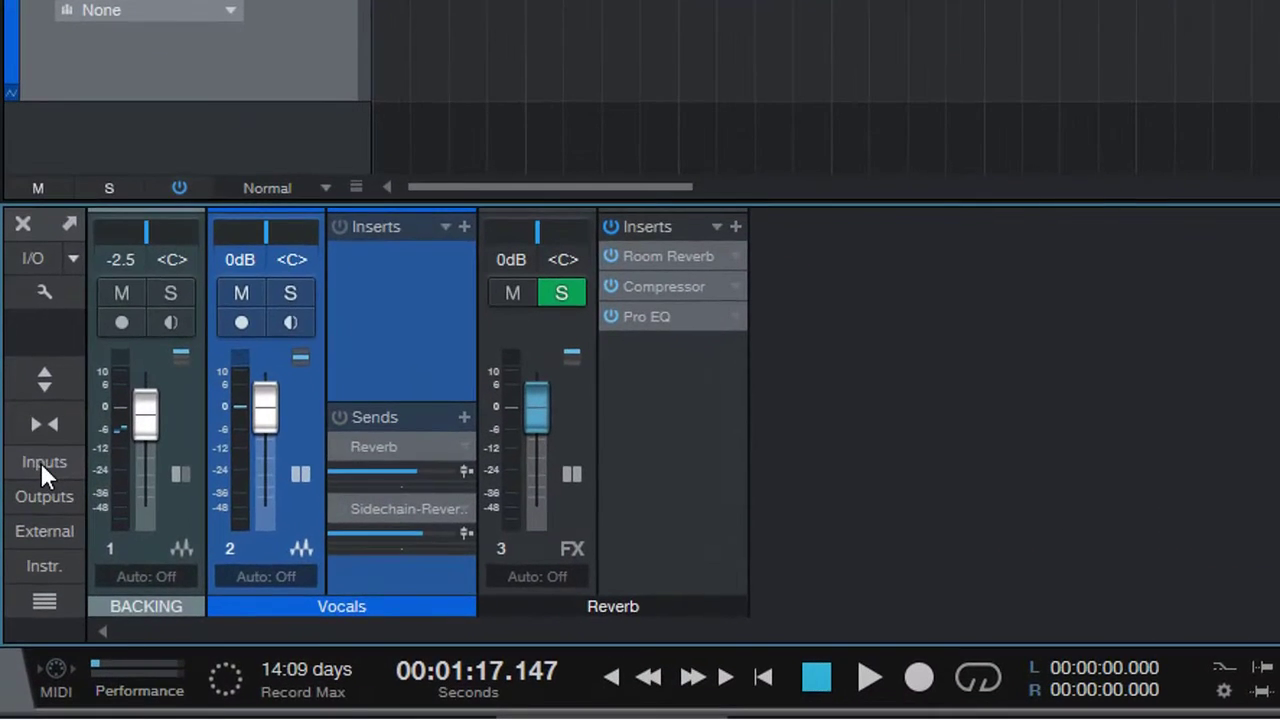
Show the audio input channels and expand Input L's insert slots
{"action": "left_click", "coordinate": [40, 462]}
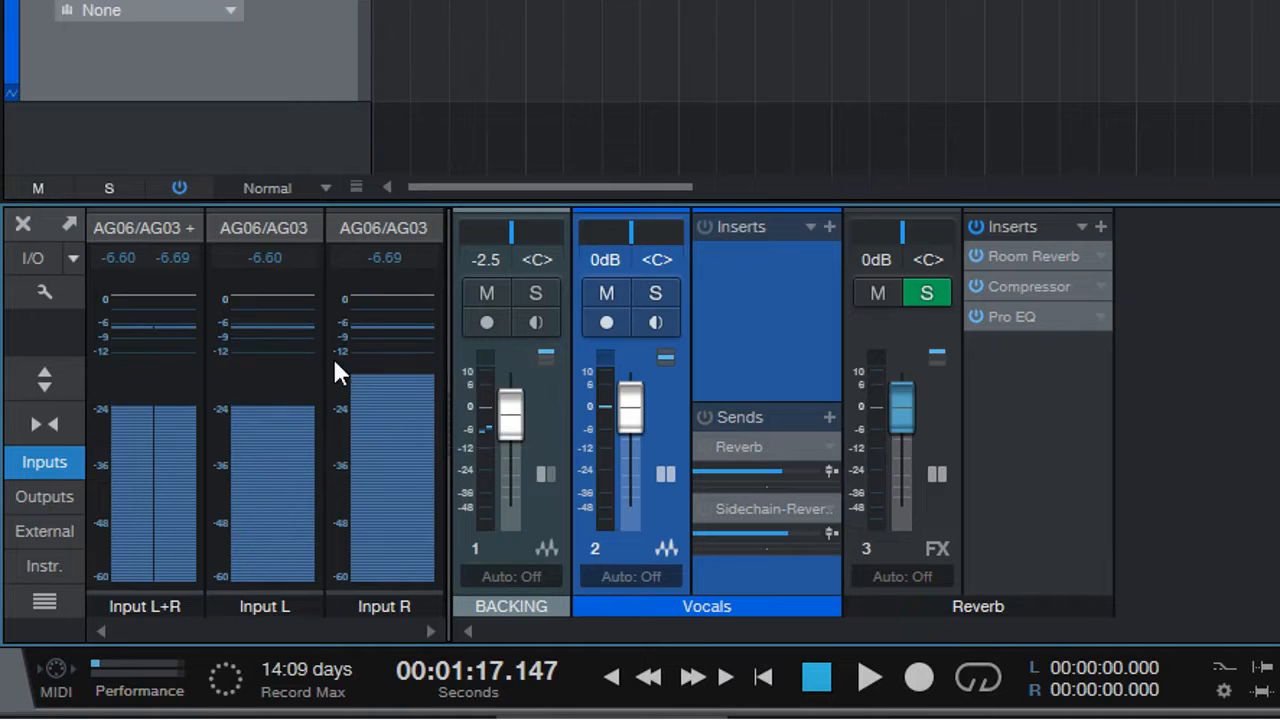
{"action": "mouse_move", "coordinate": [300, 440]}
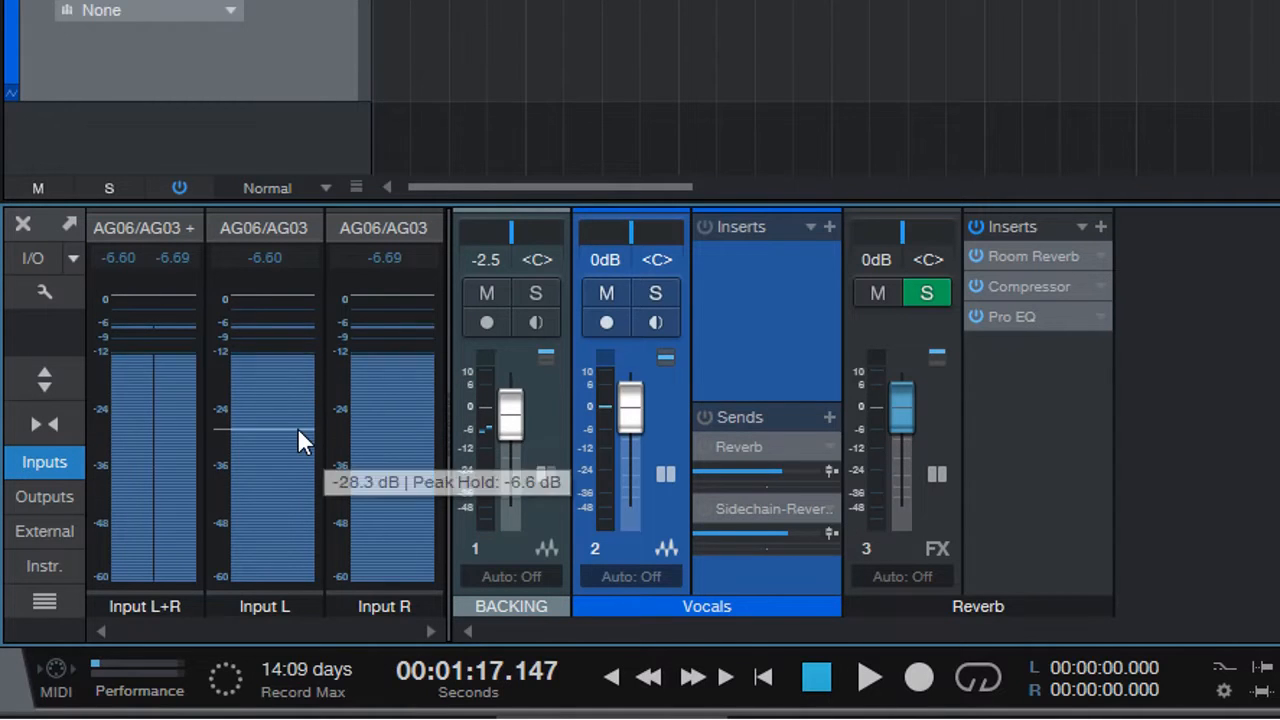
{"action": "double_click", "coordinate": [270, 357]}
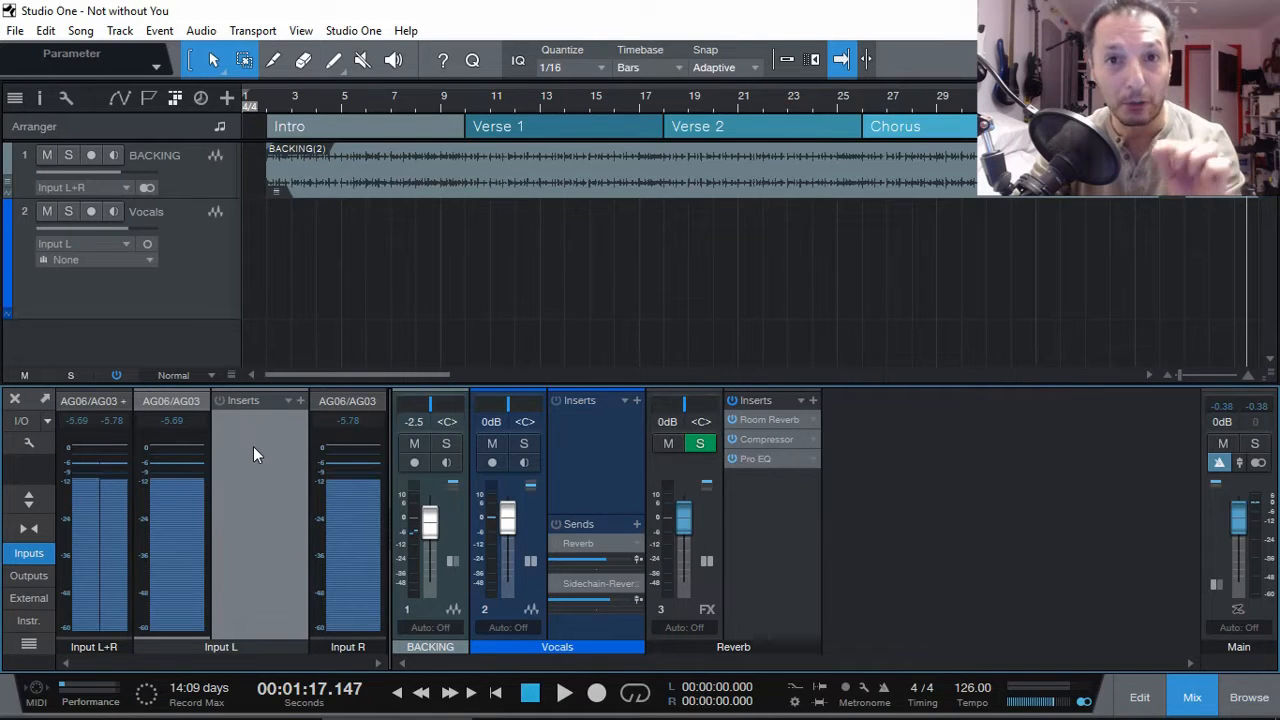
Add PreSonus Channel Strip as an insert on Input L
{"action": "left_click", "coordinate": [303, 401]}
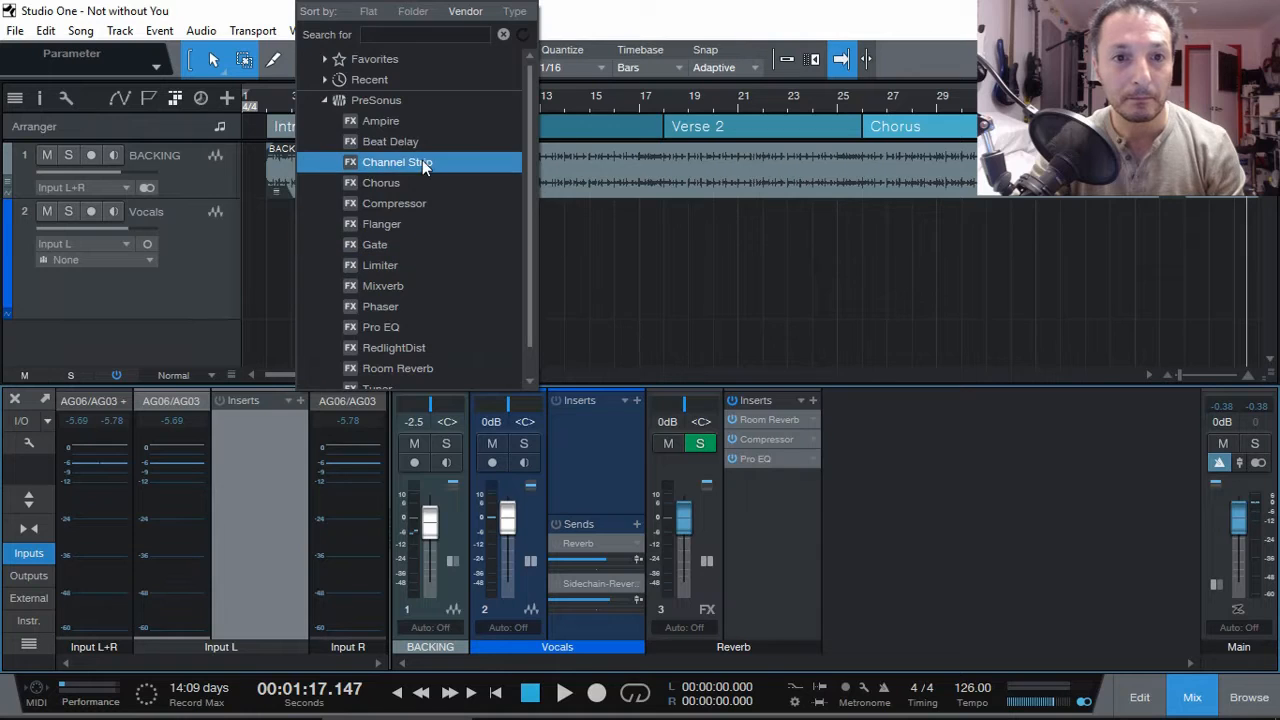
{"action": "left_click", "coordinate": [397, 162]}
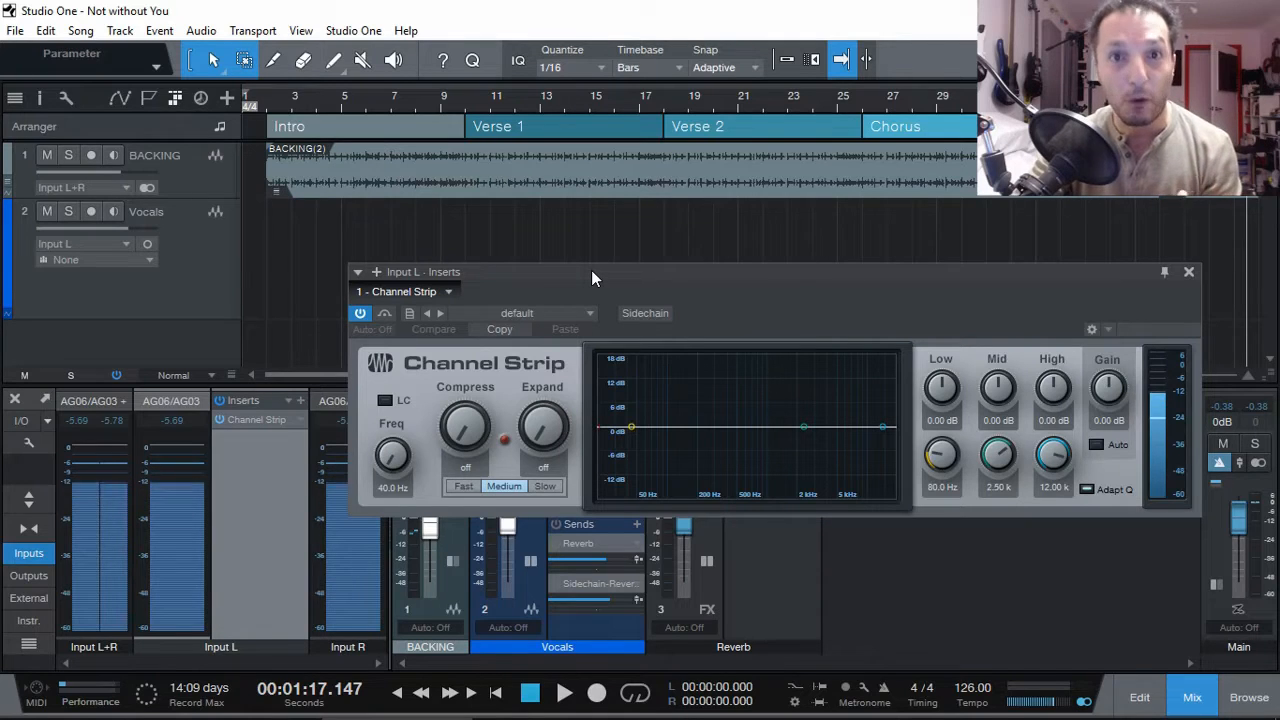
Enable the Channel Strip low cut and raise its frequency to 100 Hz
{"action": "left_click", "coordinate": [385, 401]}
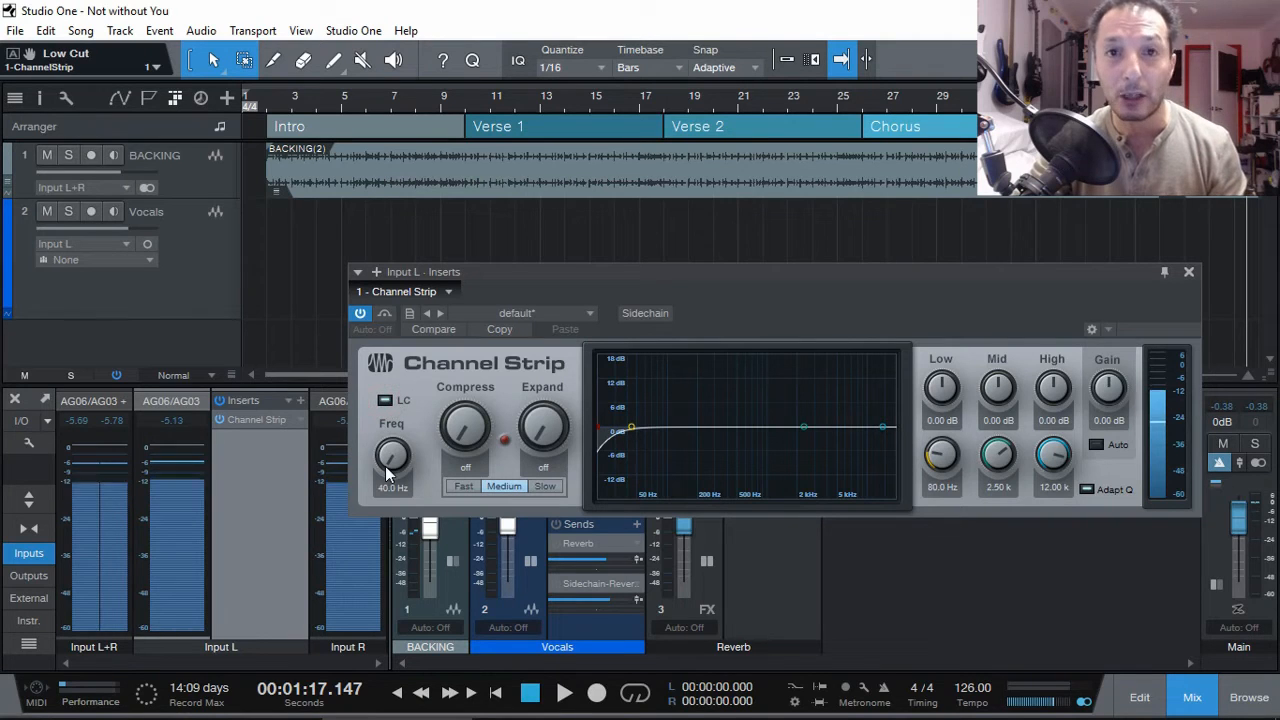
{"action": "mouse_move", "coordinate": [389, 462]}
{"action": "left_mouse_down"}
{"action": "mouse_move", "coordinate": [403, 404]}
{"action": "mouse_move", "coordinate": [395, 455]}
{"action": "left_mouse_up"}
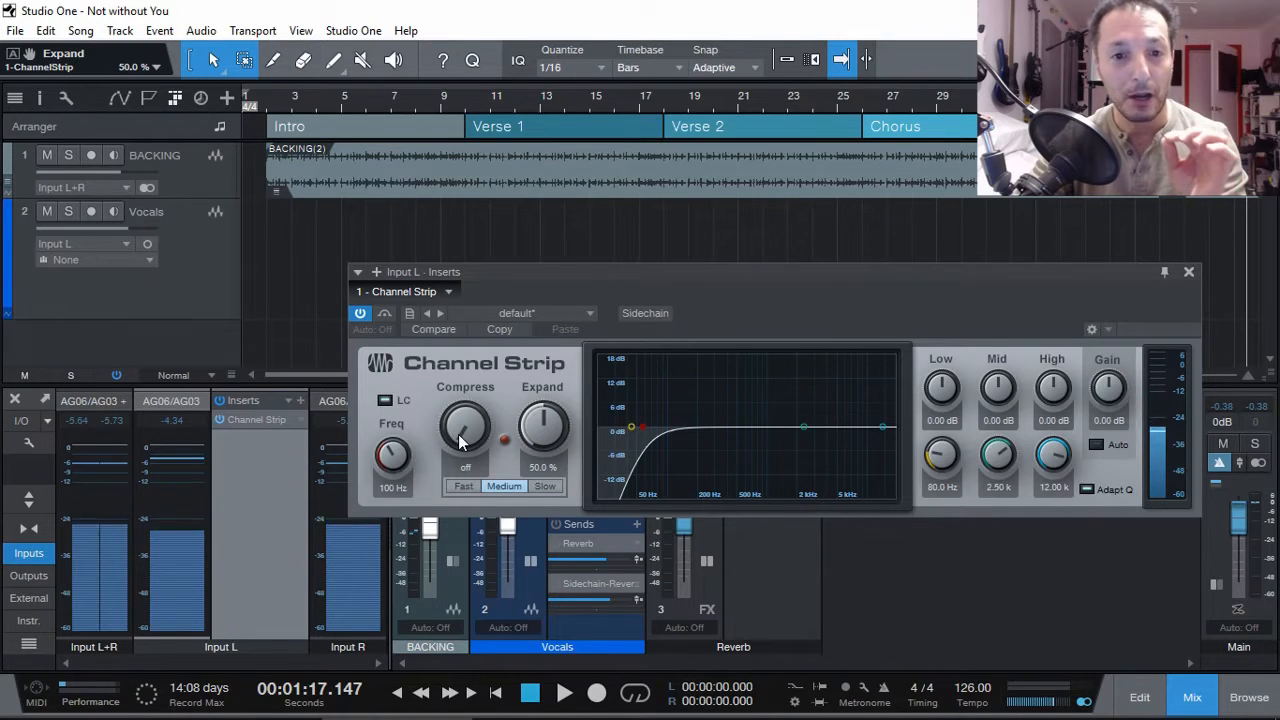
Raise the Channel Strip compression to 50% and reset Input L's peak hold
{"action": "left_click_drag", "start_coordinate": [460, 442], "coordinate": [460, 432]}
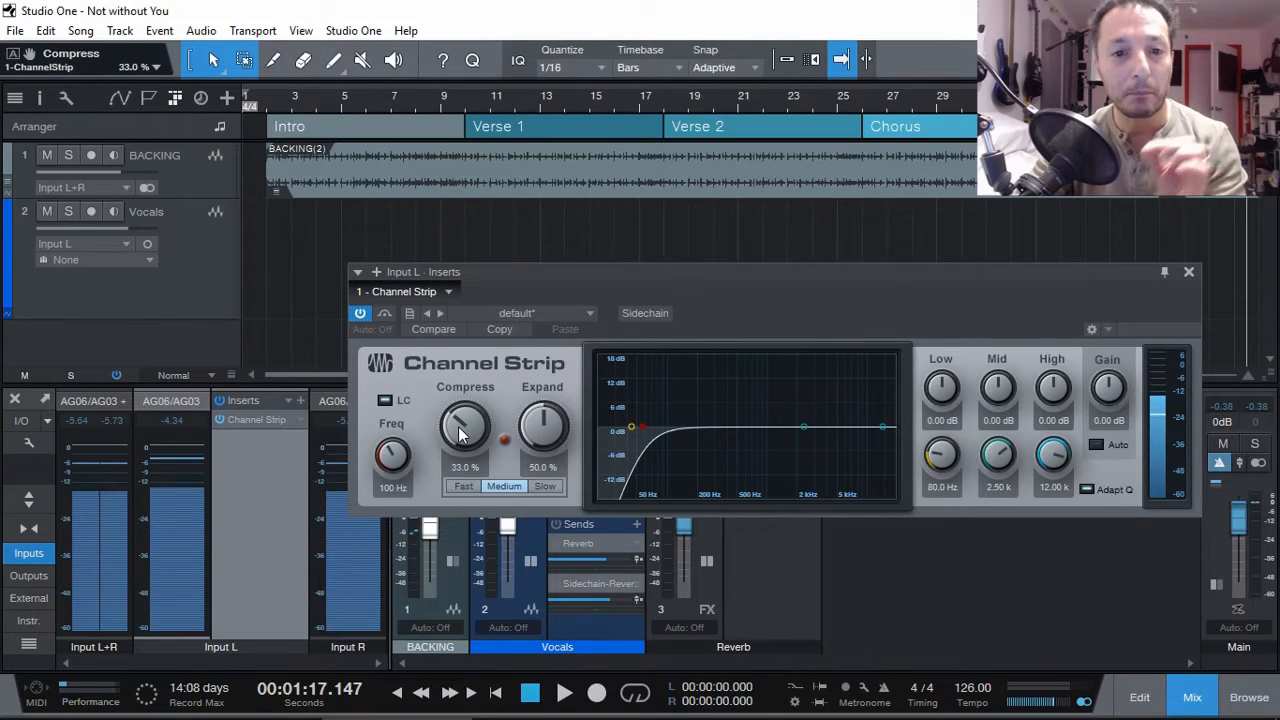
{"action": "left_click_drag", "start_coordinate": [459, 434], "coordinate": [459, 431]}
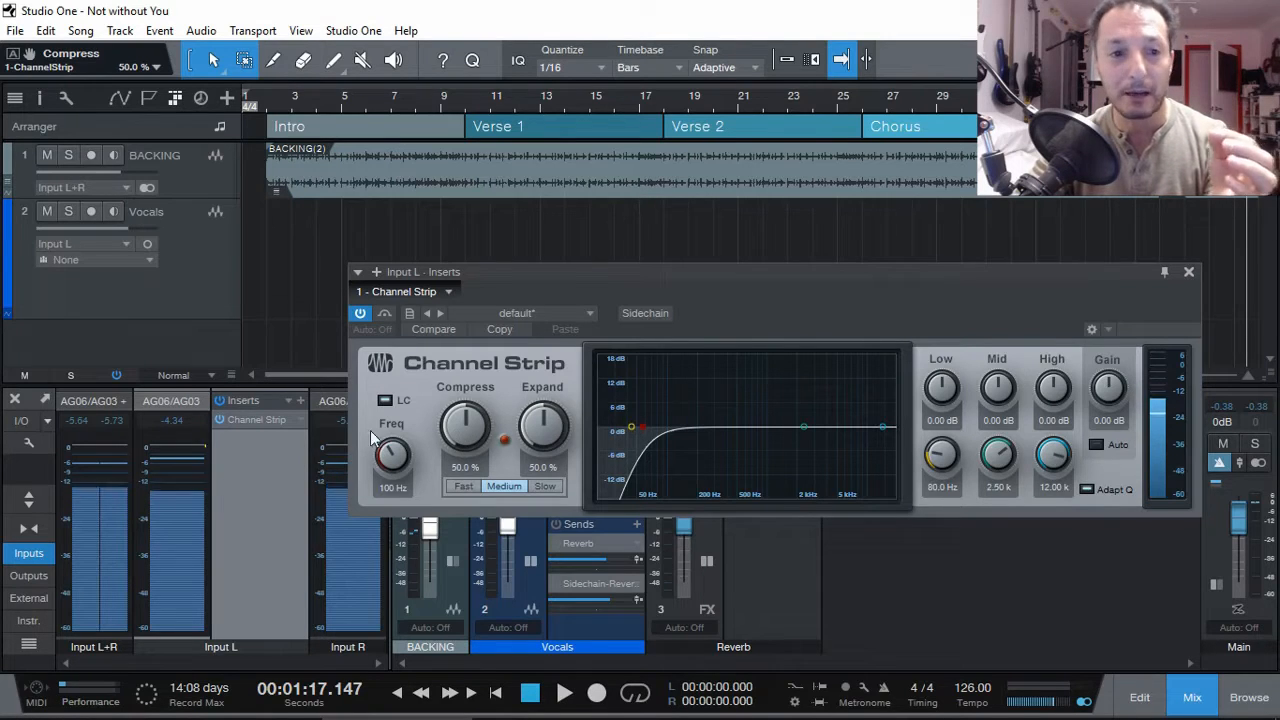
{"action": "left_click", "coordinate": [174, 469]}
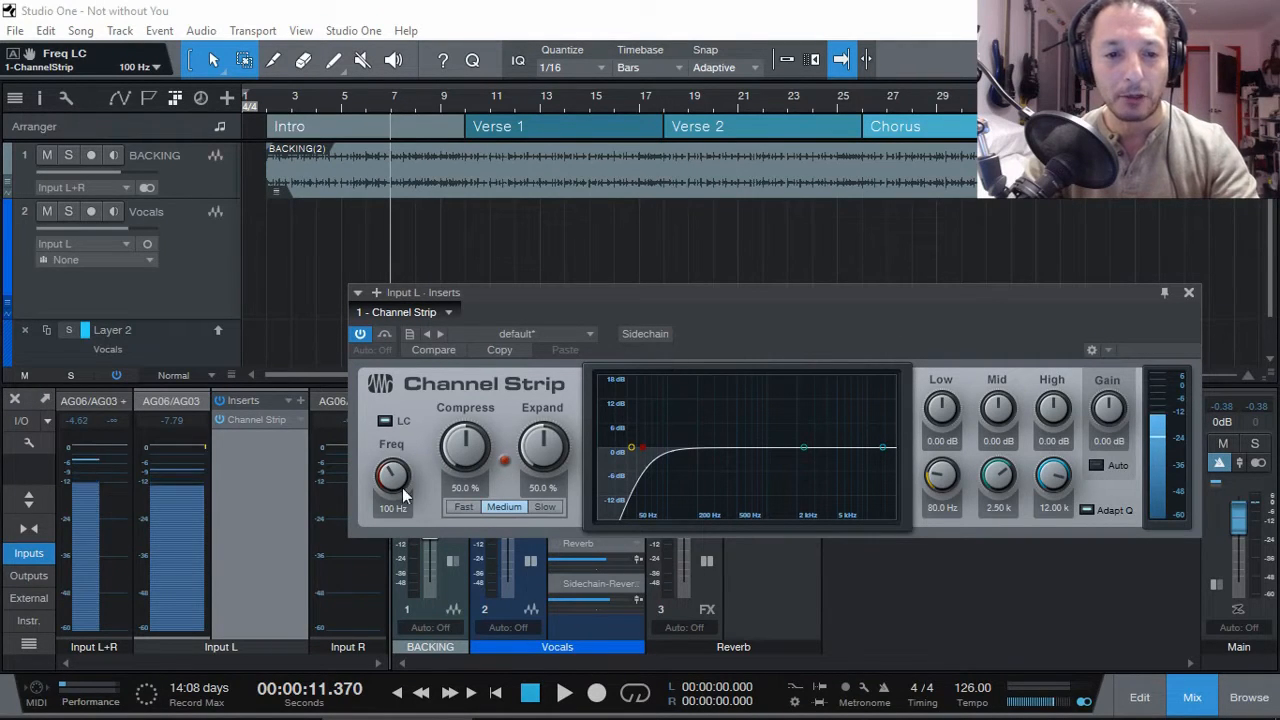
Set low cut to 200 Hz, compression and expansion to 100%, then bypass the Channel Strip
{"action": "left_click_drag", "start_coordinate": [383, 483], "coordinate": [394, 478]}
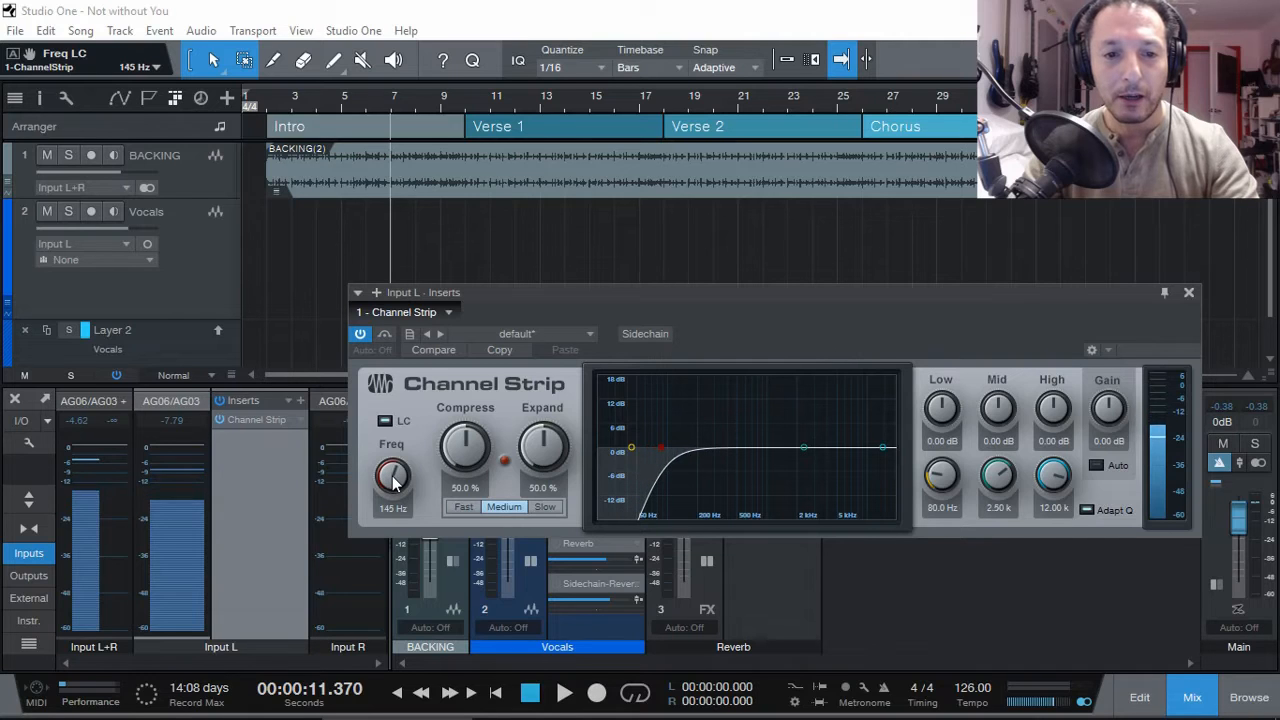
{"action": "left_click_drag", "start_coordinate": [394, 480], "coordinate": [394, 479]}
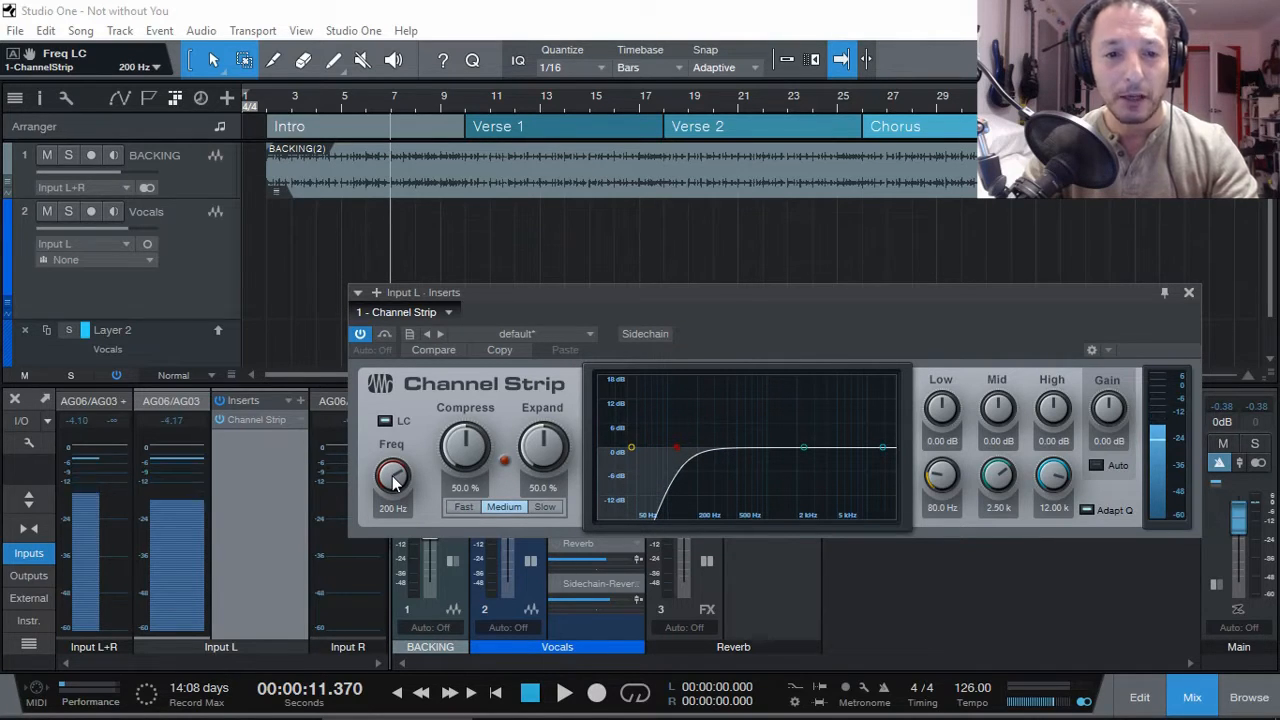
{"action": "left_click_drag", "start_coordinate": [456, 465], "coordinate": [455, 343]}
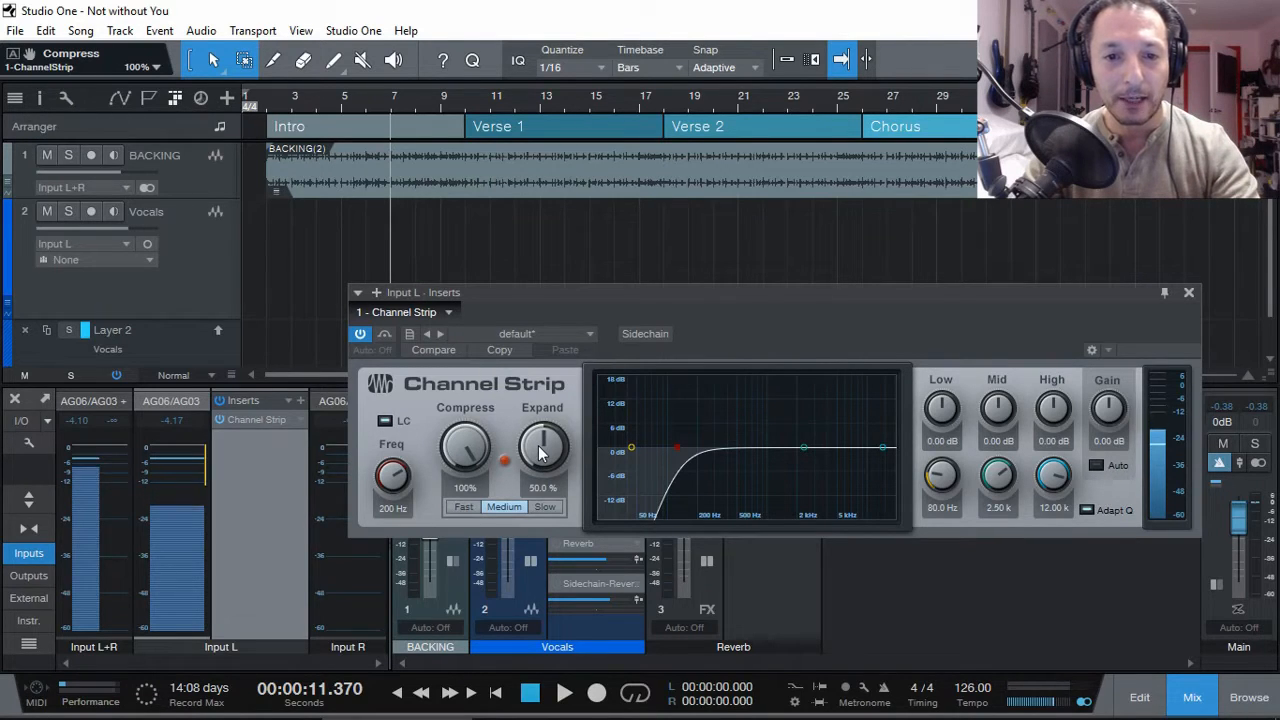
{"action": "left_click_drag", "start_coordinate": [540, 450], "coordinate": [536, 318]}
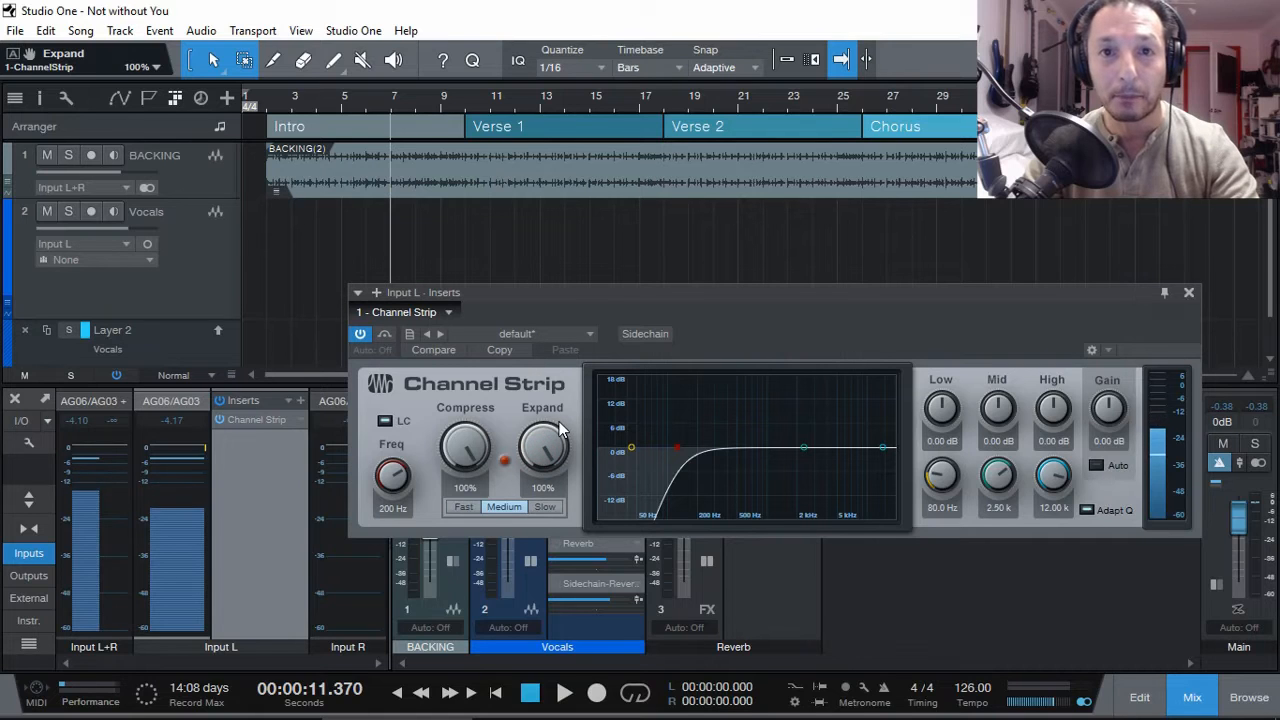
{"action": "left_click", "coordinate": [385, 335]}
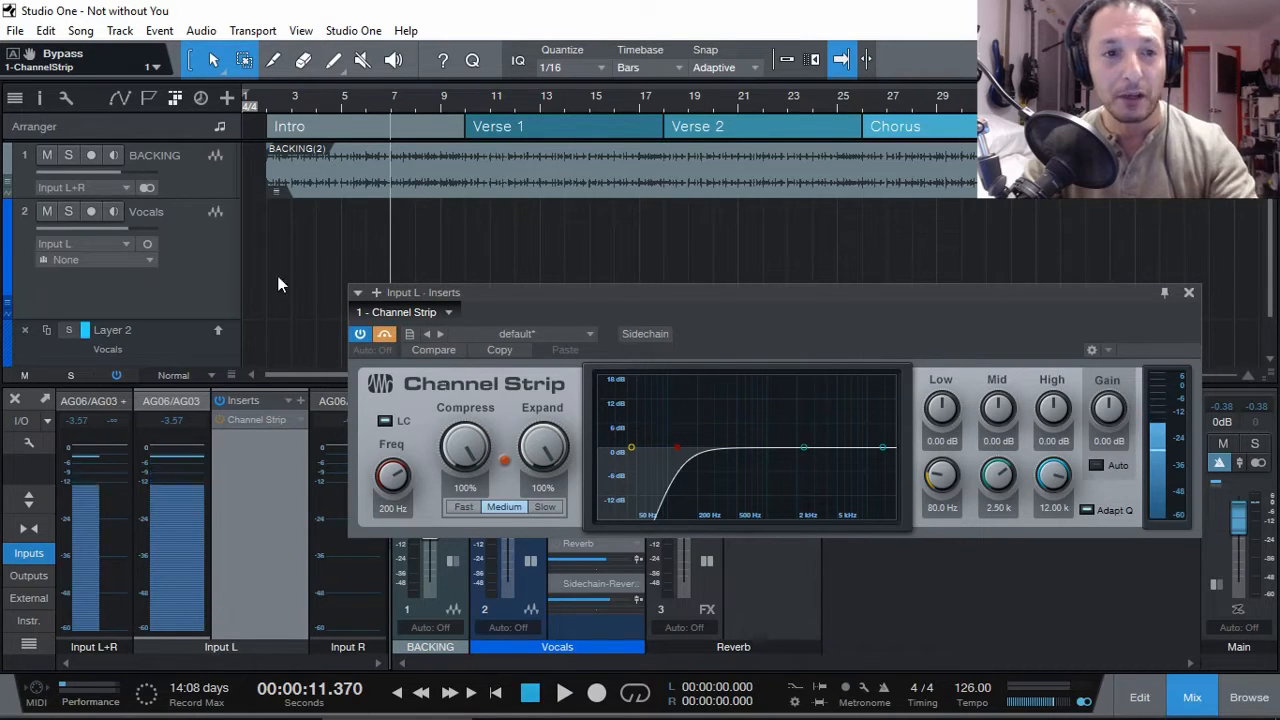
Record-arm the Vocals track and reposition the Channel Strip window
{"action": "left_click", "coordinate": [92, 212]}
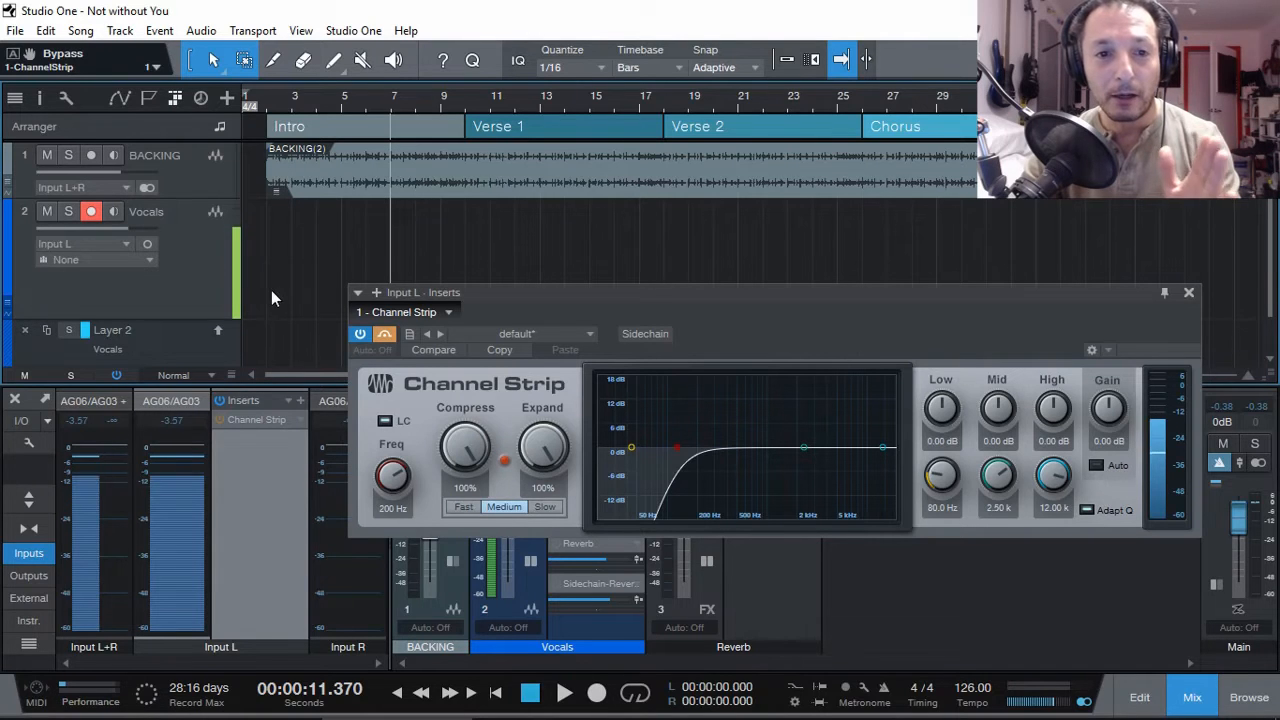
{"action": "left_click", "coordinate": [384, 338]}
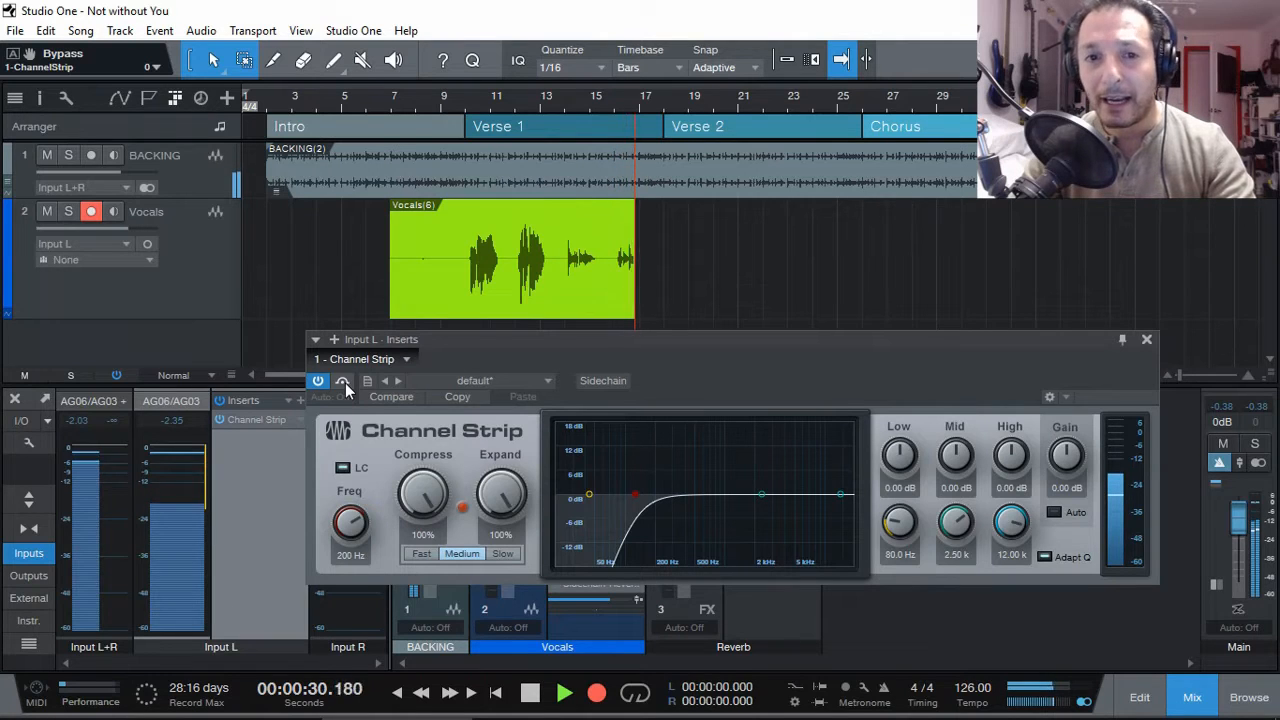
Toggle the Channel Strip bypass off and on during the vocal take
{"action": "left_click", "coordinate": [343, 382]}
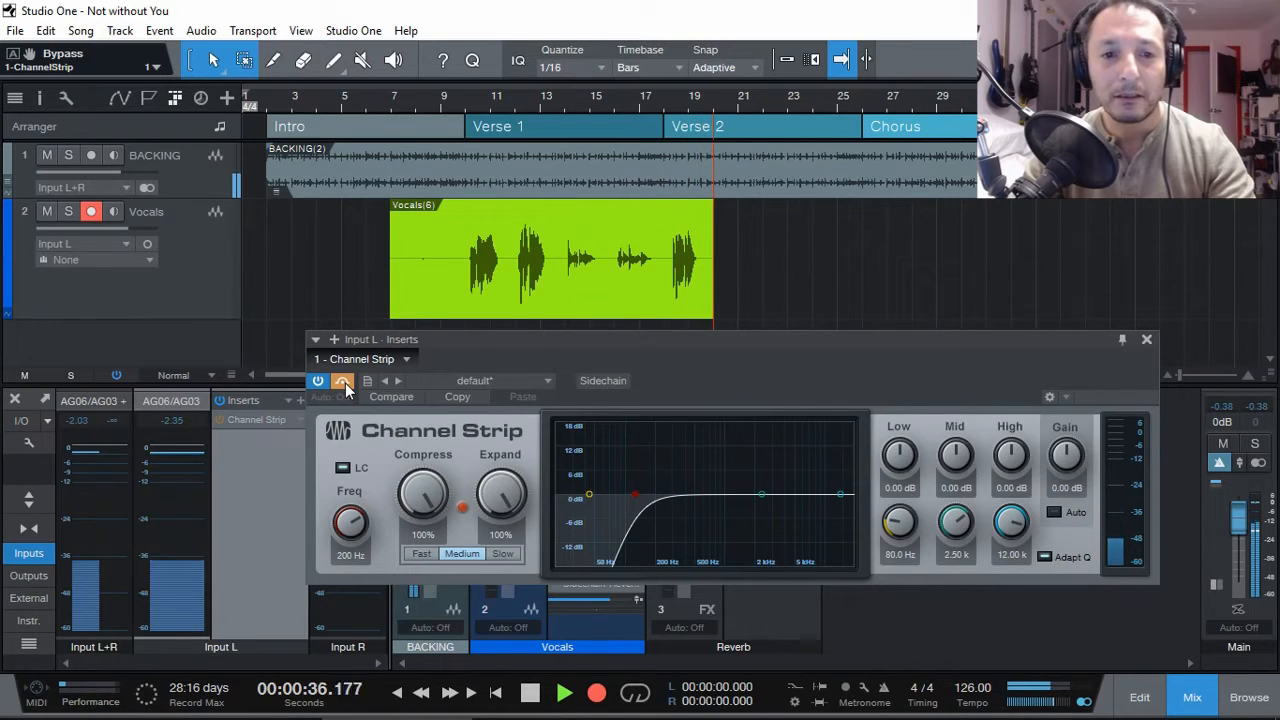
{"action": "left_click", "coordinate": [343, 382]}
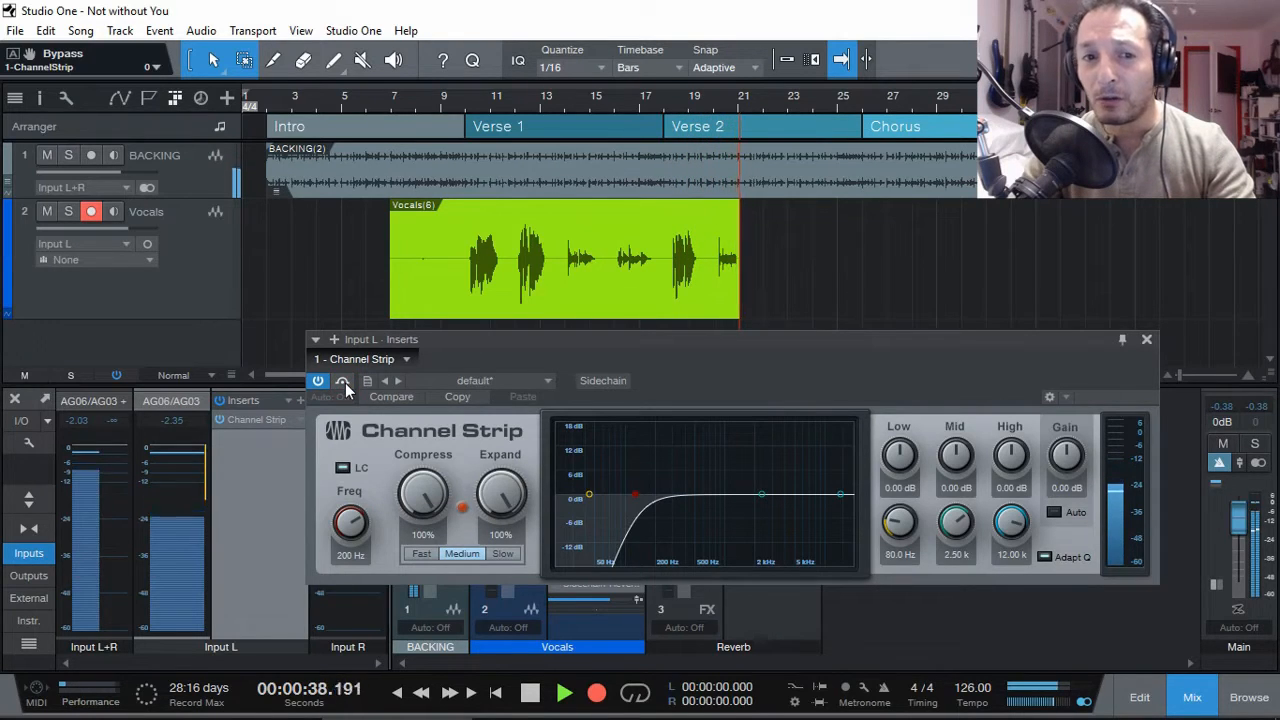
Bypass and re-enable the Channel Strip again while the take finishes
{"action": "left_click", "coordinate": [343, 382]}
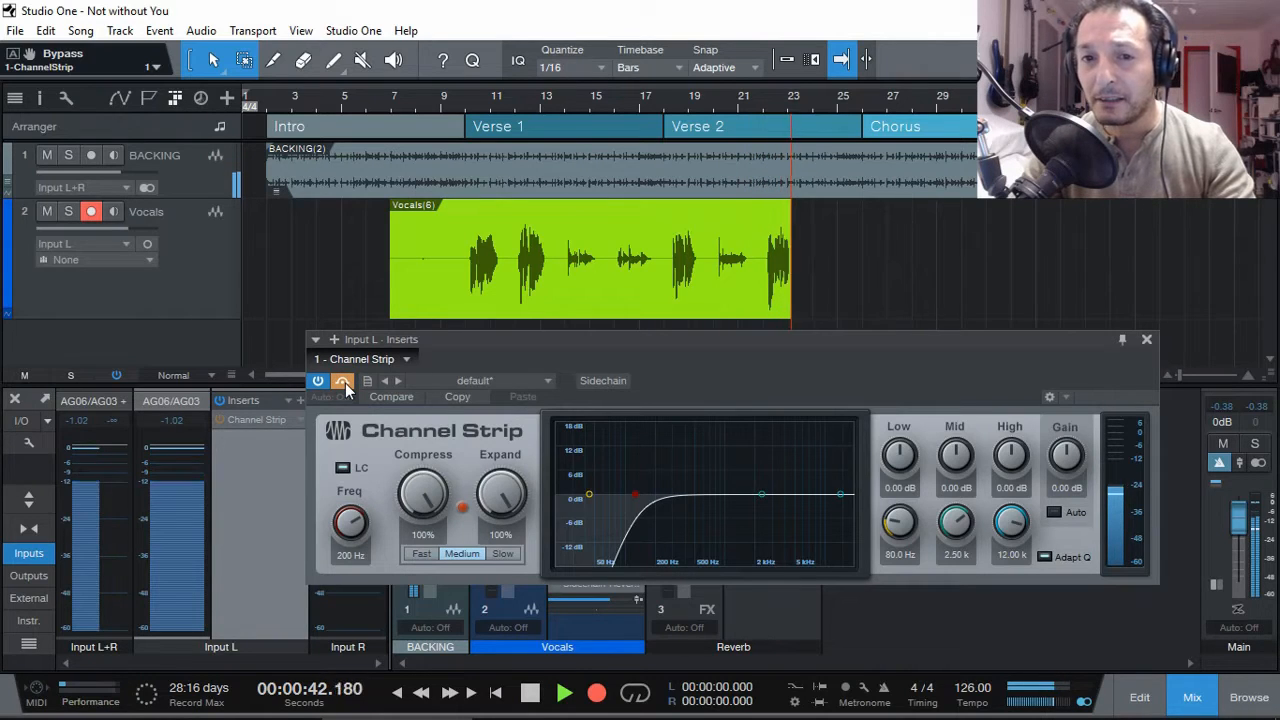
{"action": "left_click", "coordinate": [343, 382]}
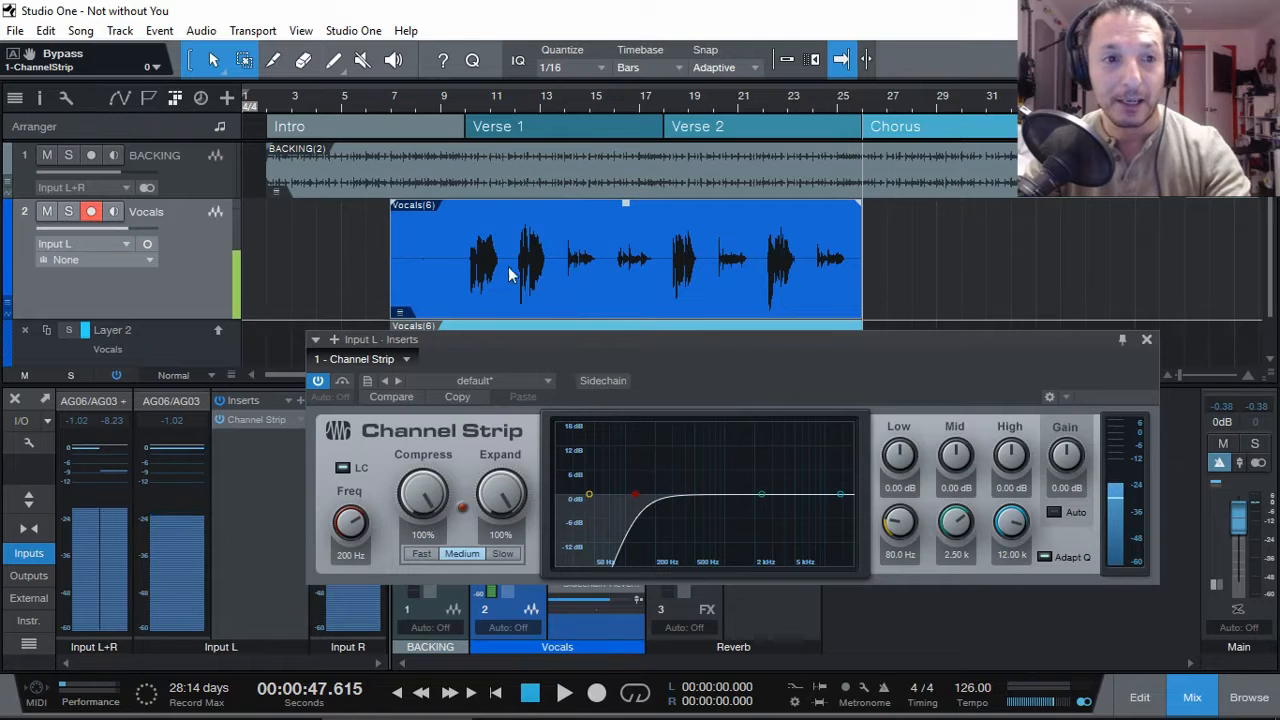
Disarm Vocals, return to bar 9, solo Vocals and play back the take
{"action": "left_click", "coordinate": [91, 212]}
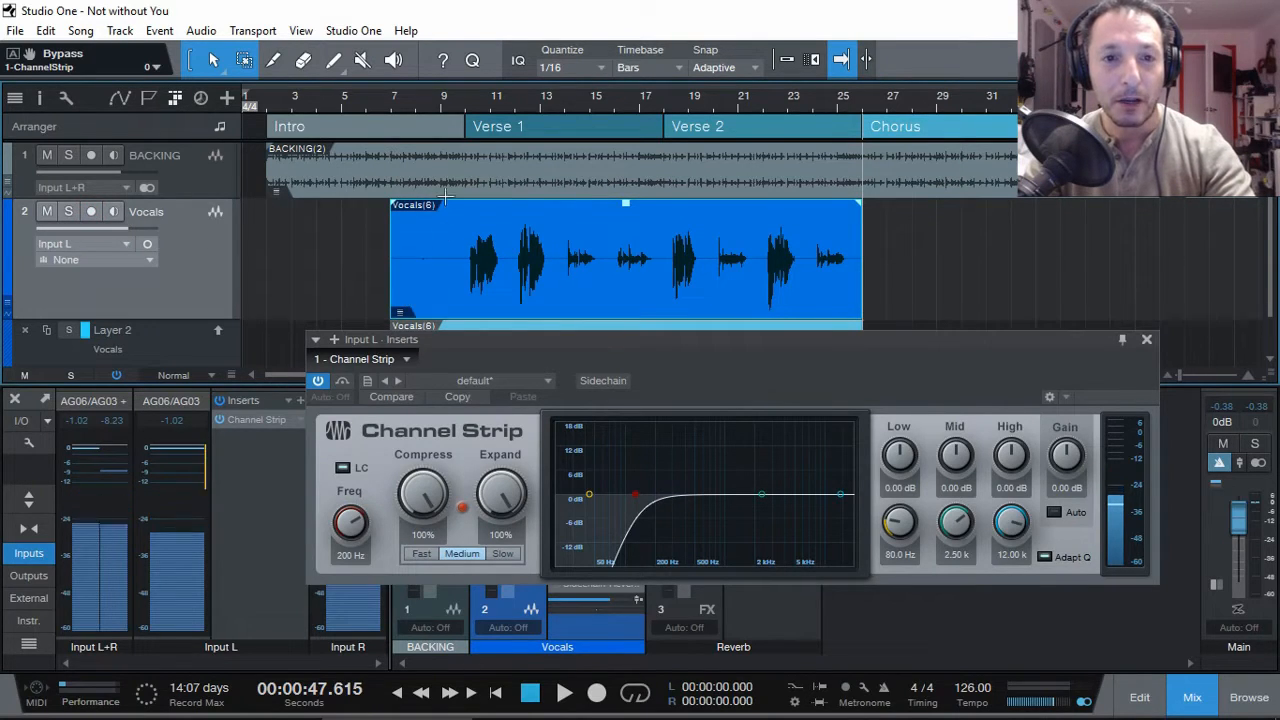
{"action": "left_click", "coordinate": [452, 98]}
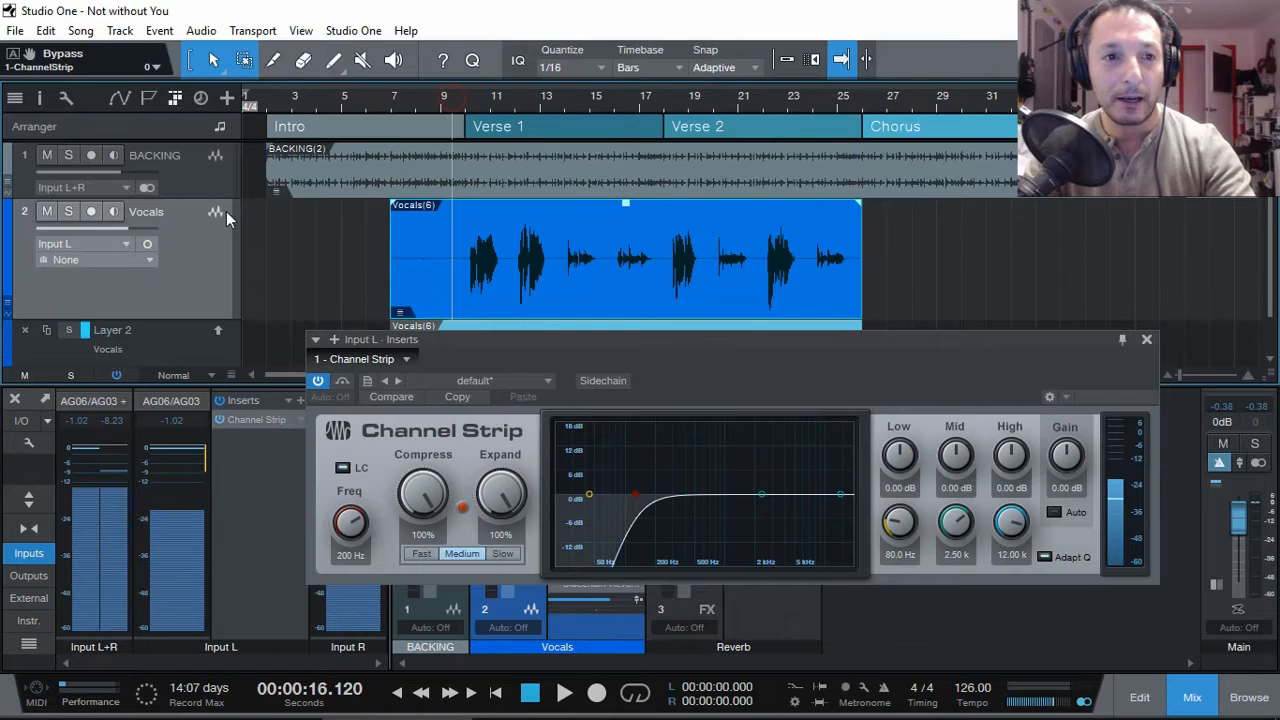
{"action": "left_click", "coordinate": [69, 212]}
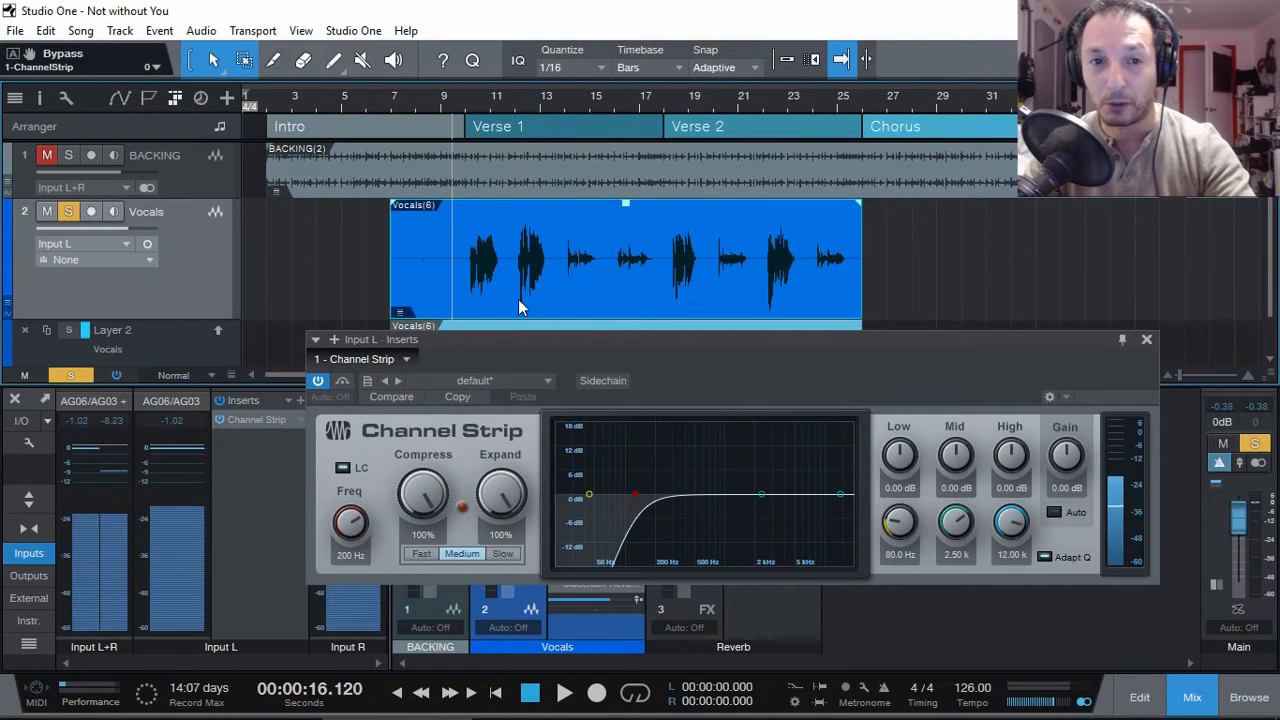
{"action": "key", "text": "space"}
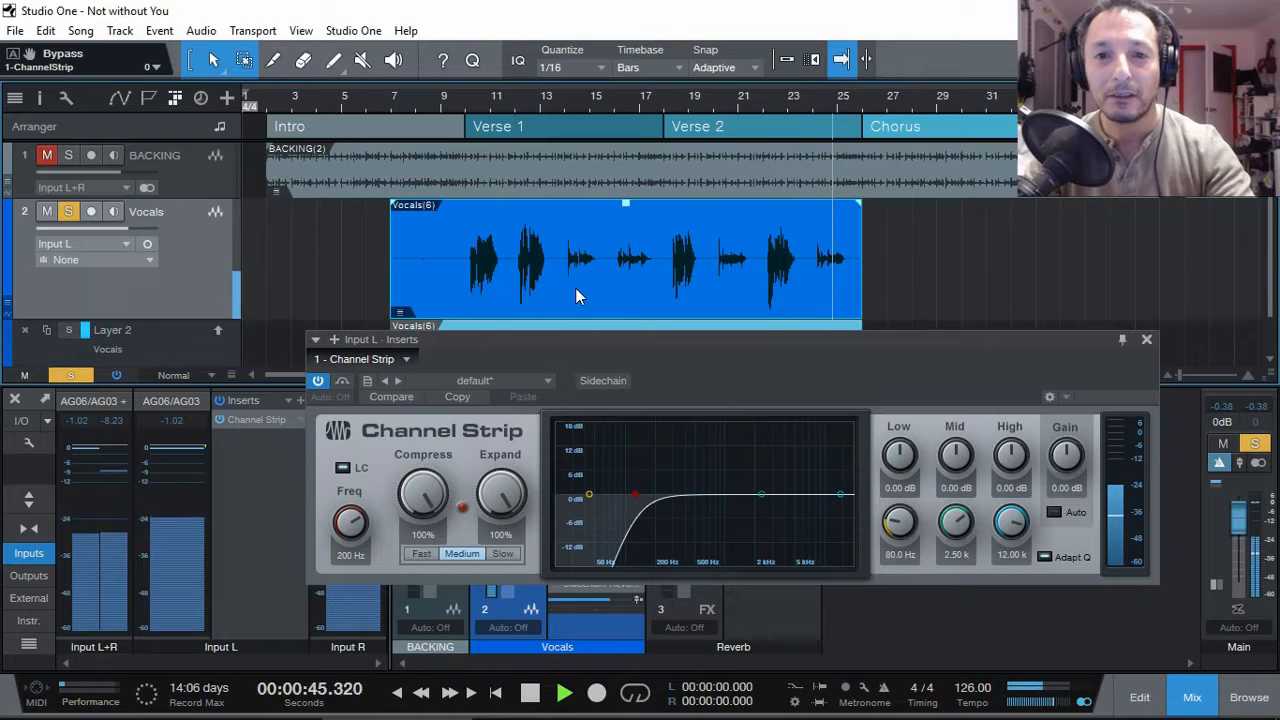
Stop playback and split the vocal take into three clips at the first and second phrases
{"action": "key", "text": "space"}
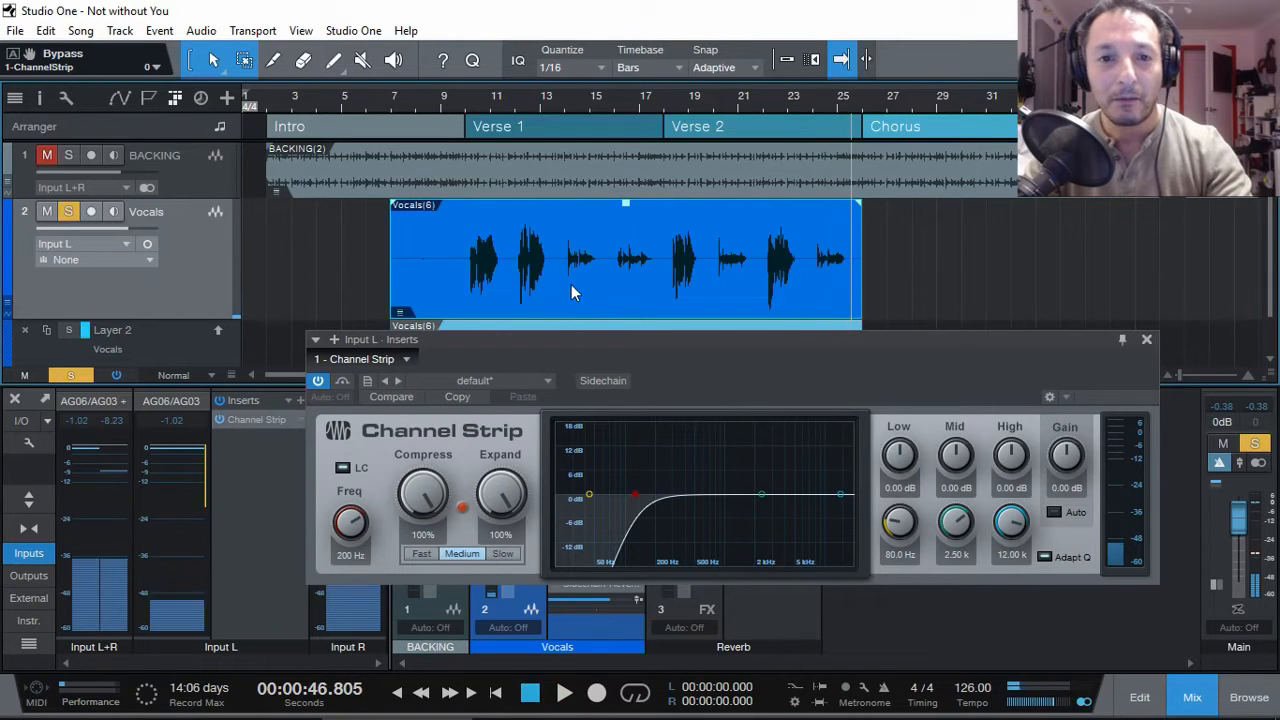
{"action": "key", "text": "3"}
{"action": "left_click", "coordinate": [560, 281]}
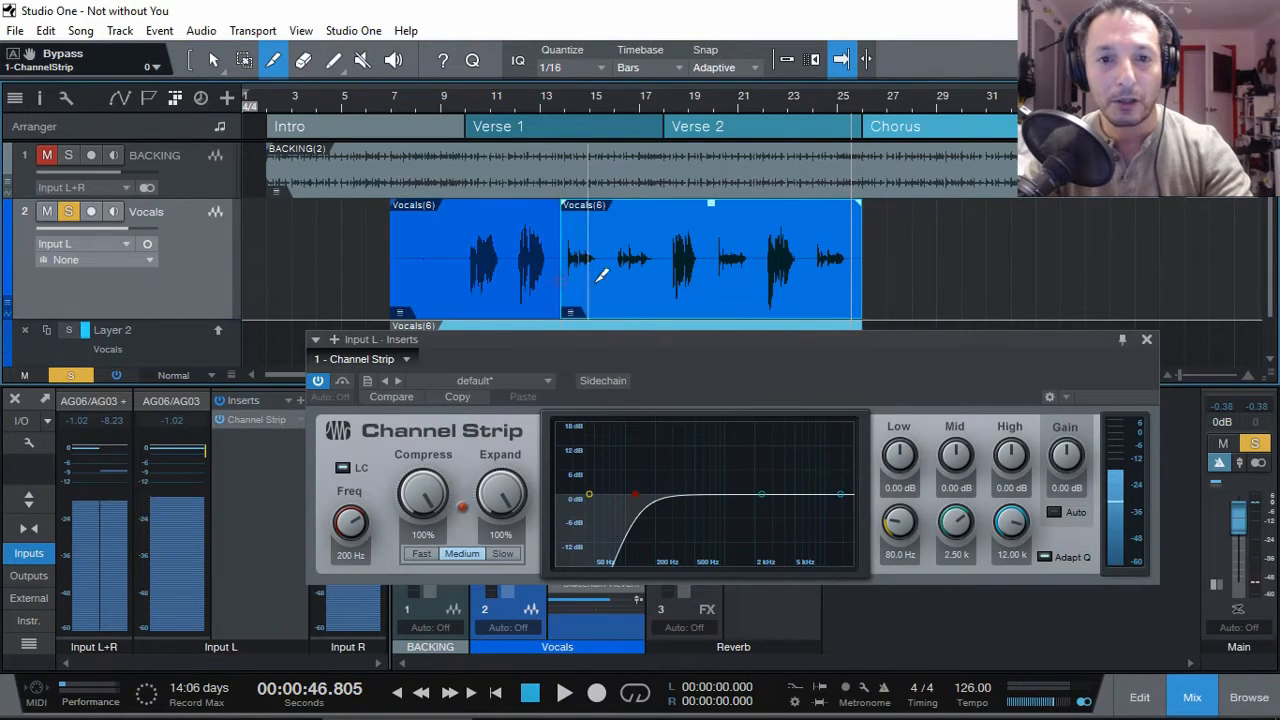
{"action": "left_click", "coordinate": [635, 250]}
{"action": "key", "text": "1"}
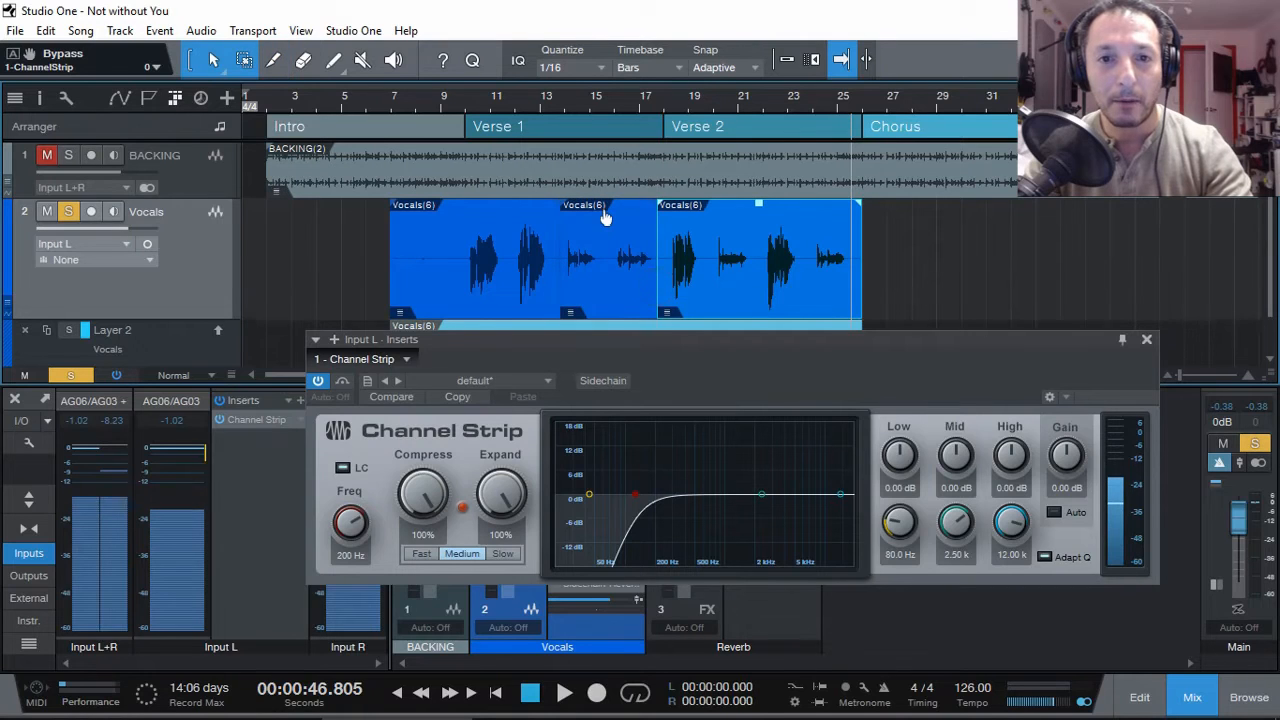
Raise the middle clip's gain to about +5.9 dB and play from around bar 12 to check
{"action": "left_click_drag", "start_coordinate": [607, 212], "coordinate": [603, 190]}
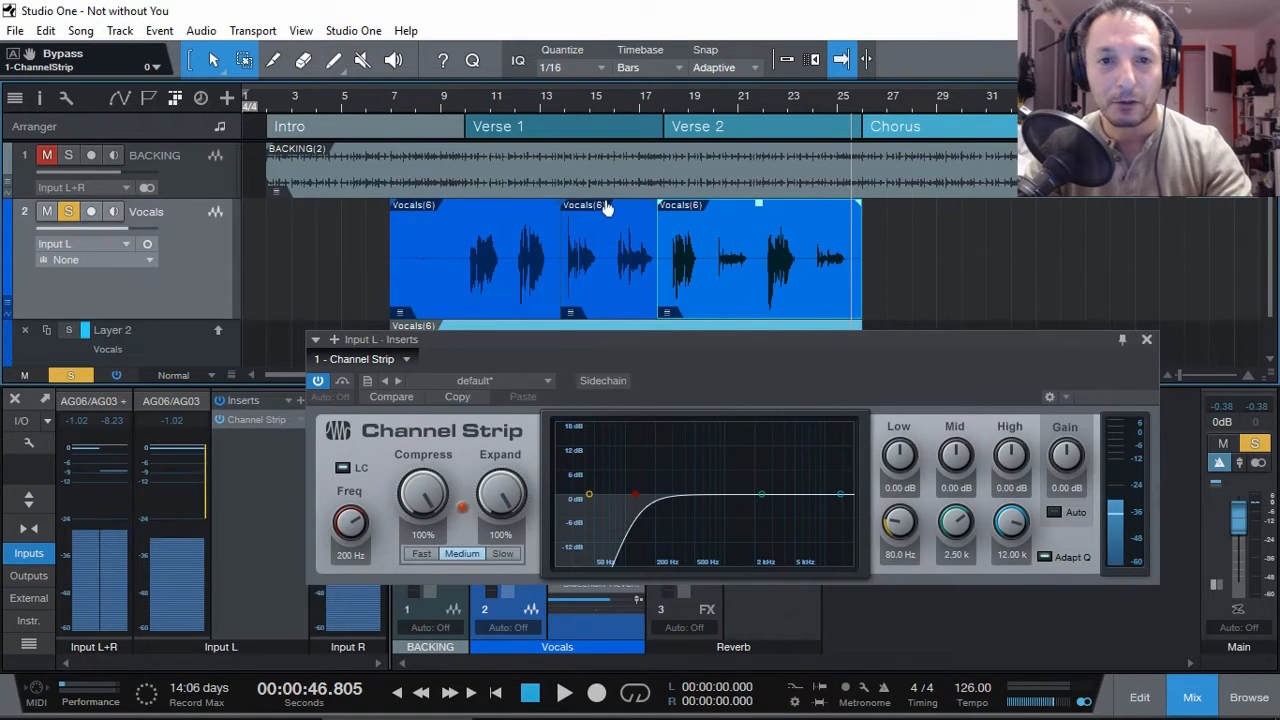
{"action": "left_click", "coordinate": [515, 95]}
{"action": "key", "text": "space"}
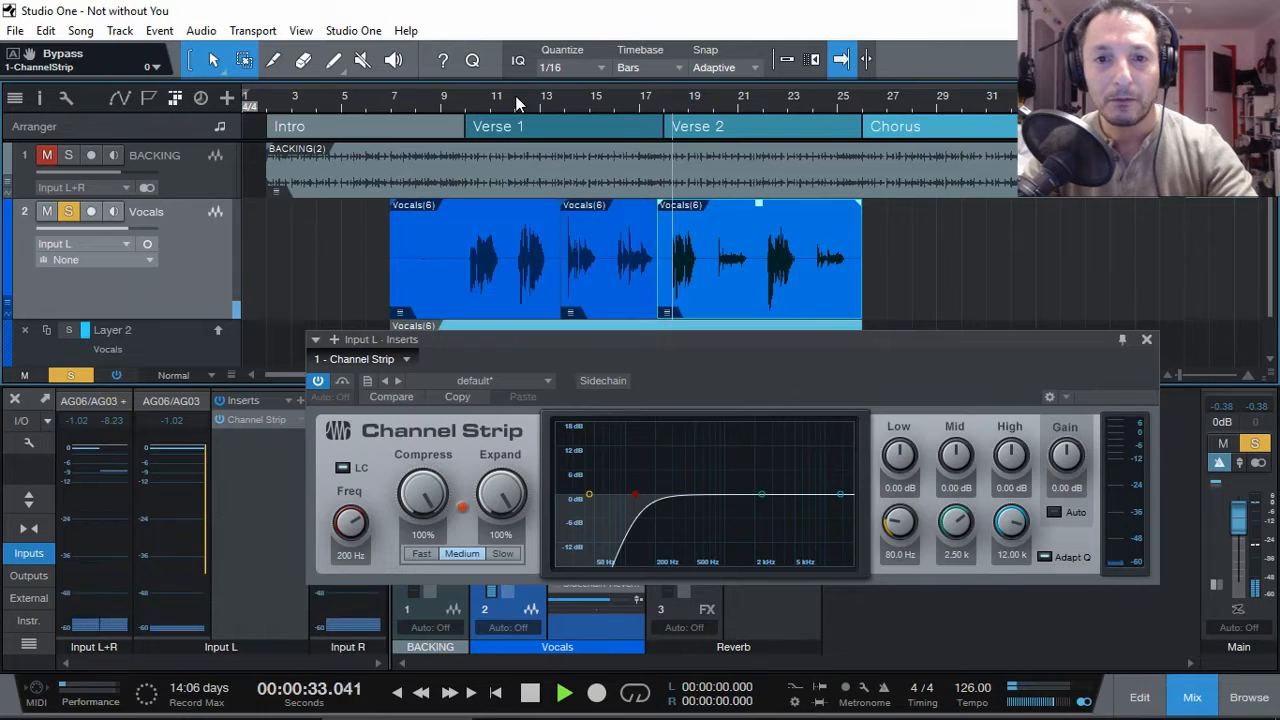
{"action": "key", "text": "space"}
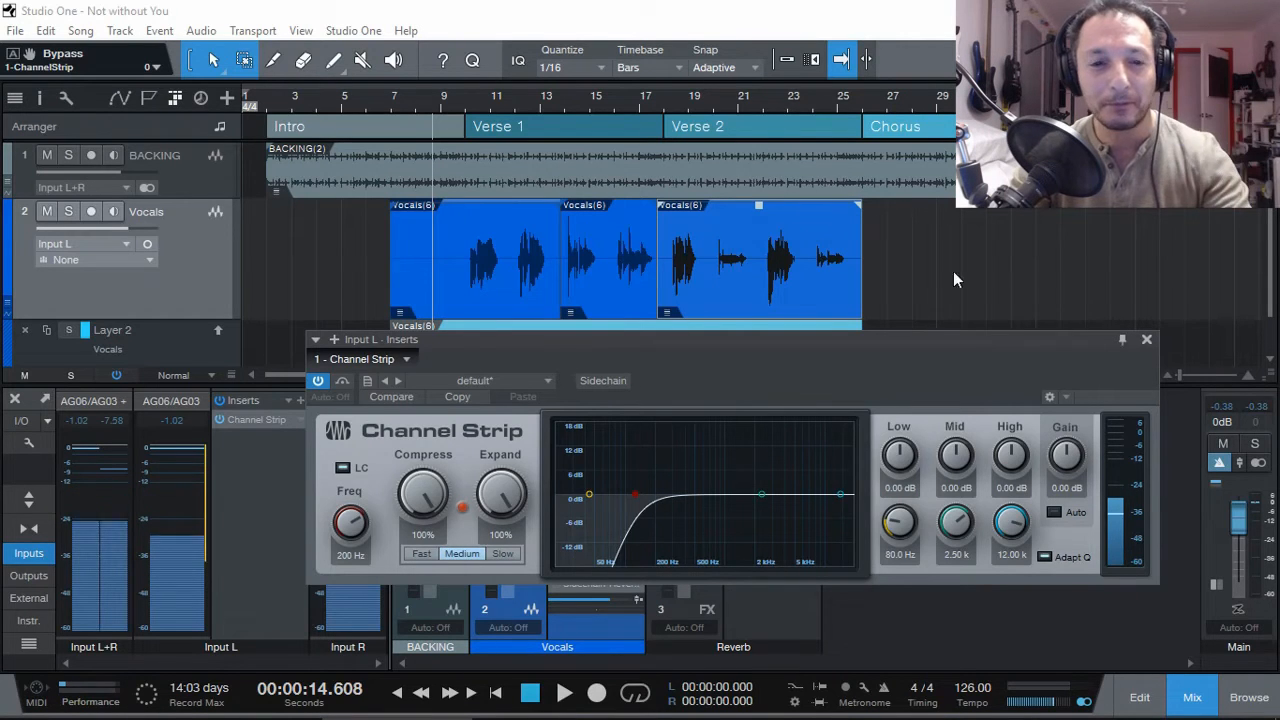
Switch off the input Channel Strip and hide the input channels in the mixer
{"action": "left_click", "coordinate": [217, 416]}
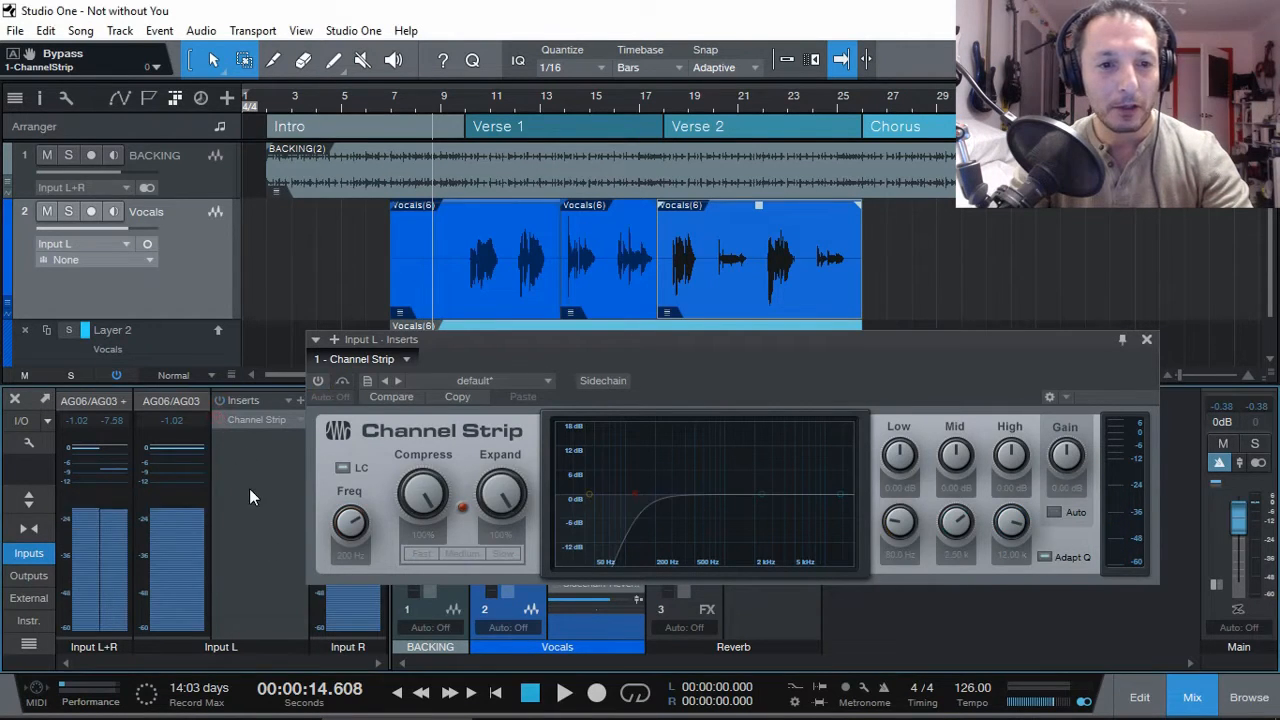
{"action": "left_click", "coordinate": [29, 553]}
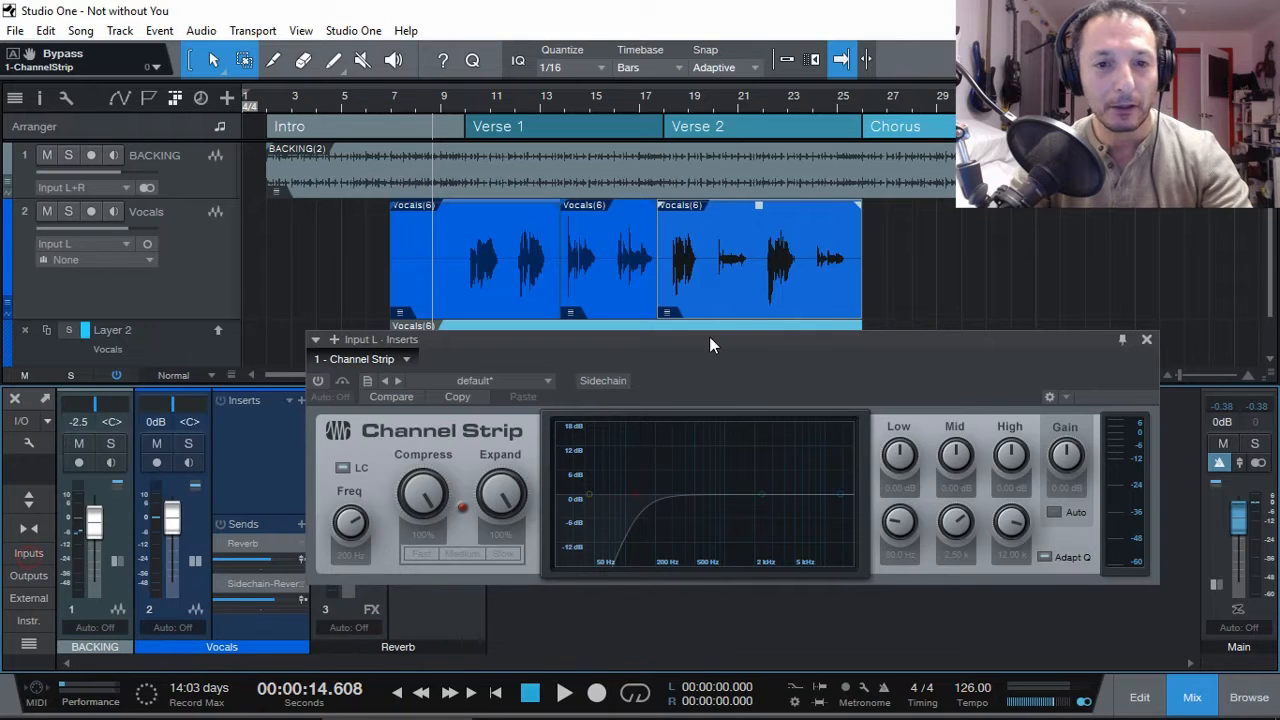
{"action": "left_click_drag", "start_coordinate": [712, 345], "coordinate": [767, 232]}
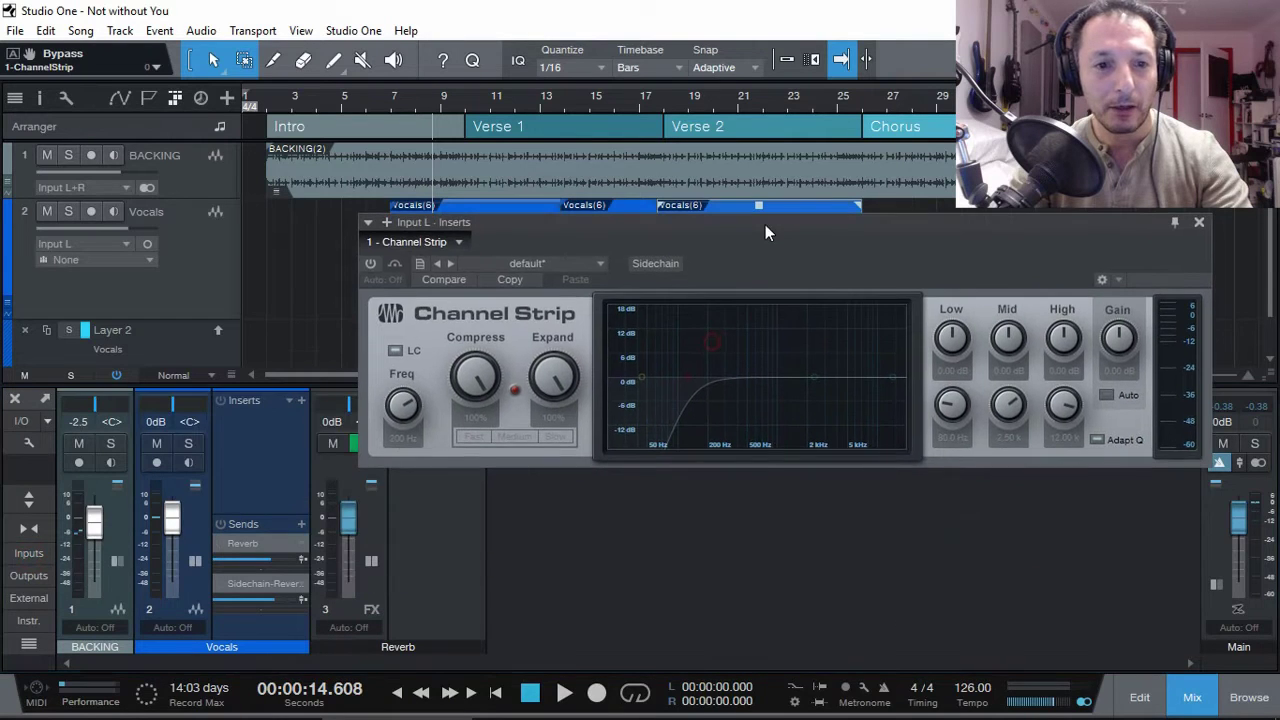
Activate the Vocals sends to the Reverb bus and close the Channel Strip window
{"action": "left_click", "coordinate": [220, 523]}
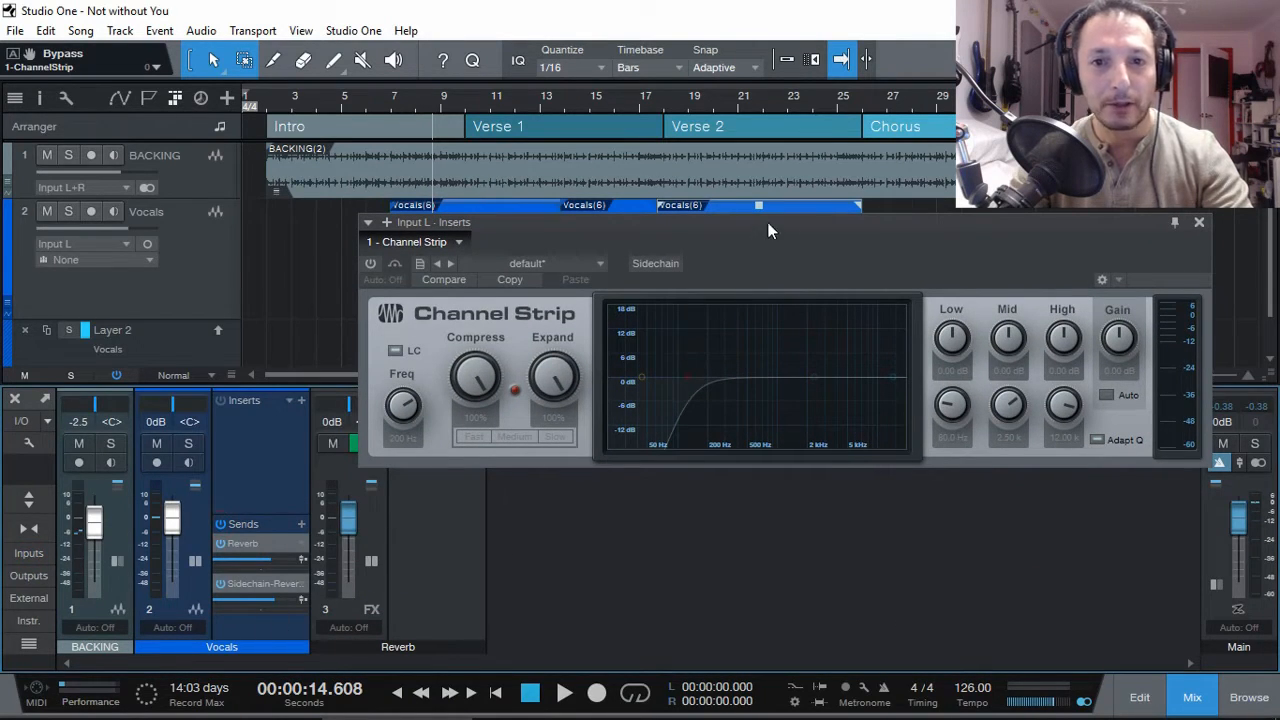
{"action": "left_click_drag", "start_coordinate": [767, 230], "coordinate": [908, 360]}
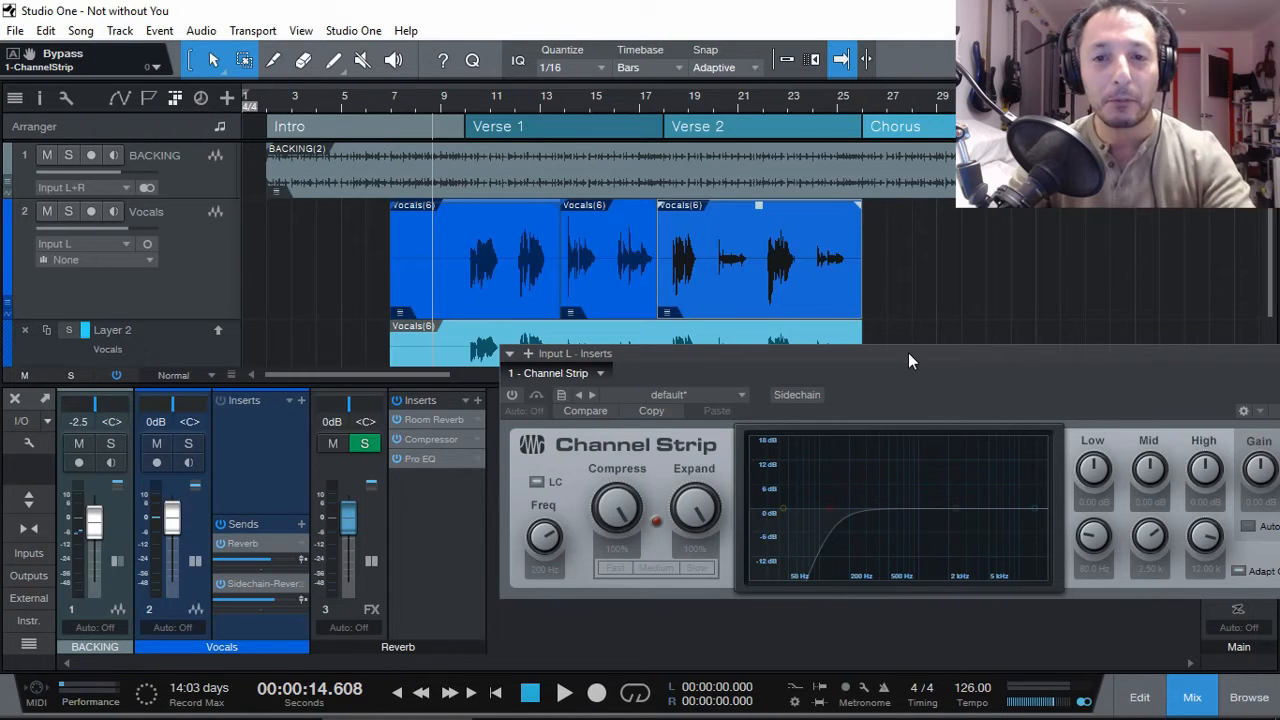
{"action": "left_click_drag", "start_coordinate": [908, 352], "coordinate": [793, 321]}
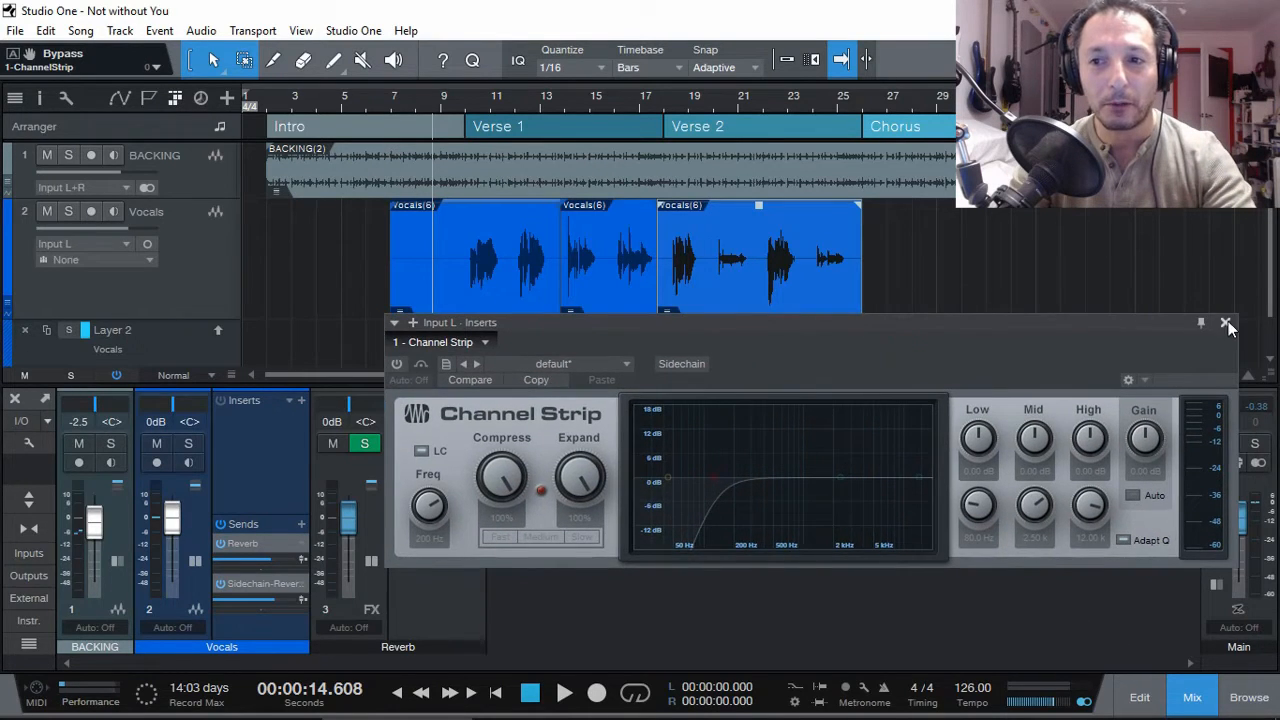
{"action": "left_click", "coordinate": [1228, 327]}
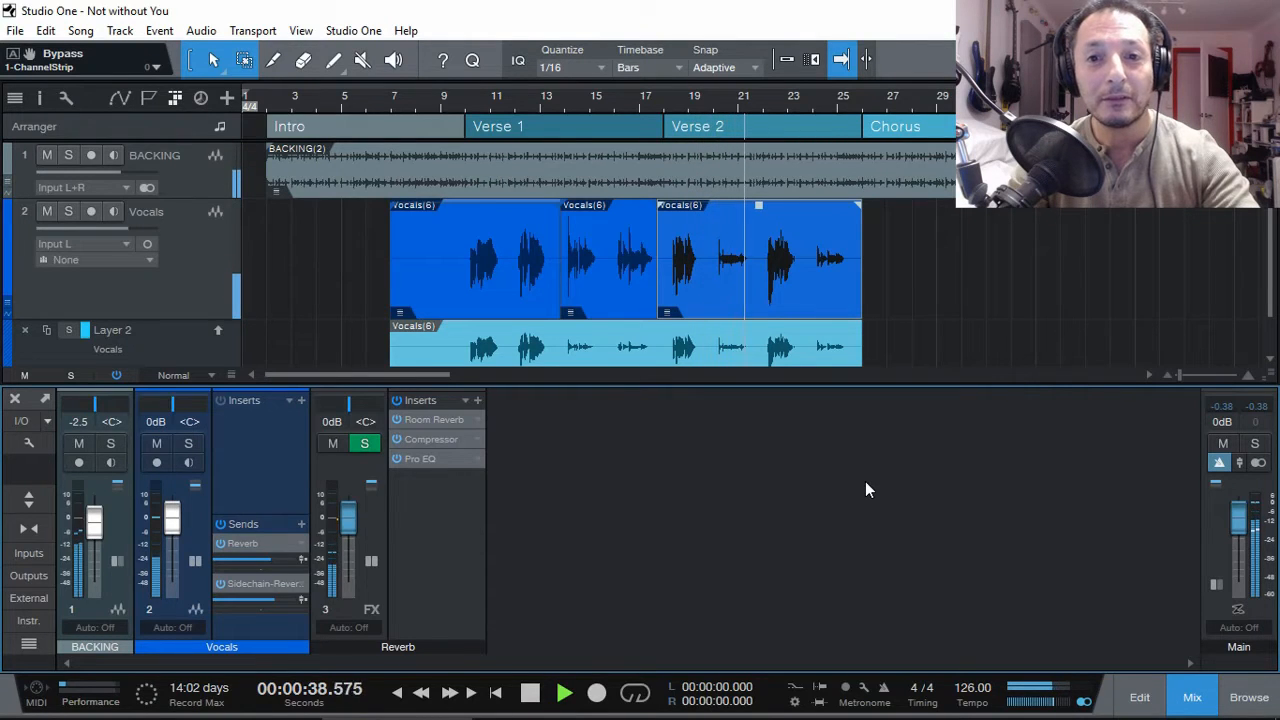
{"action": "key", "text": "space"}
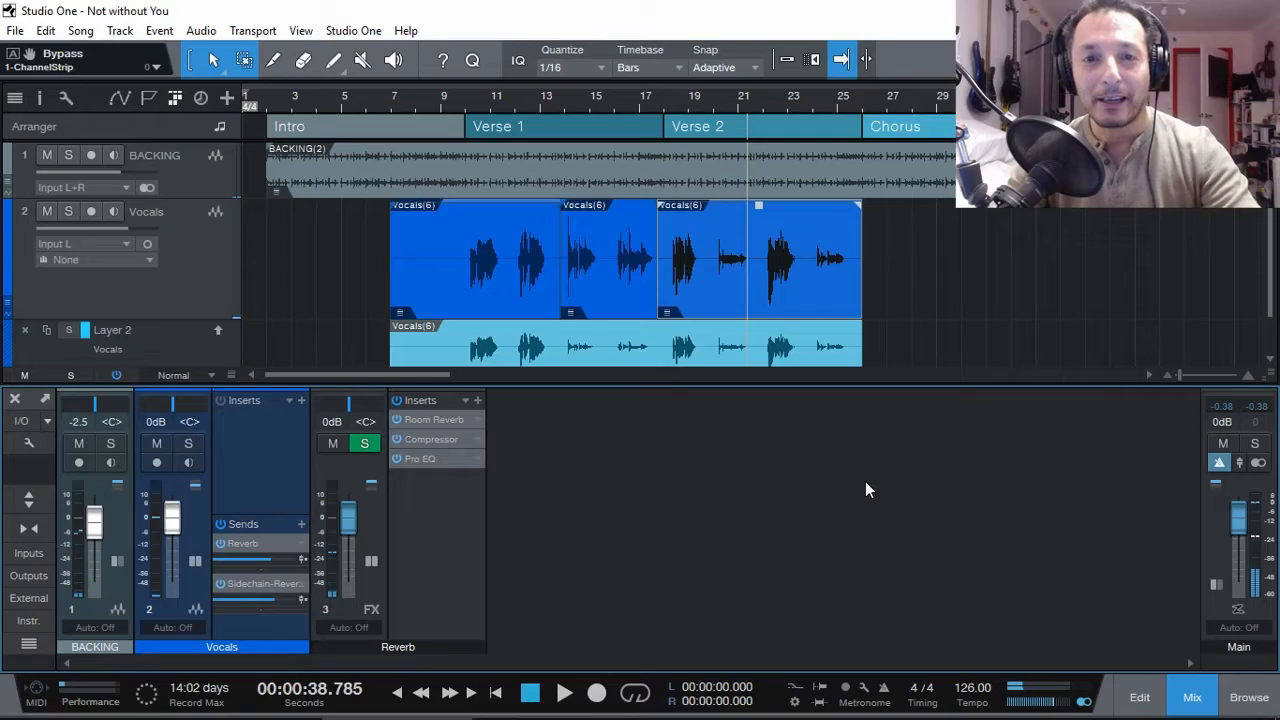